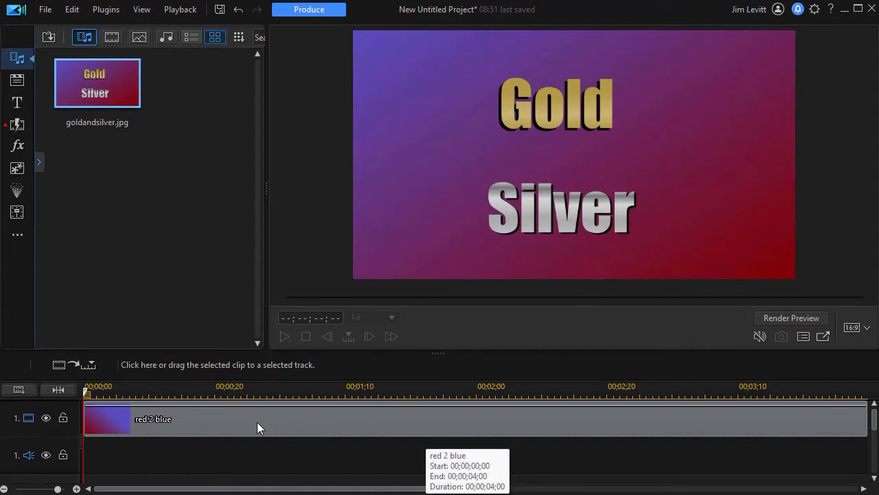
# Place the Default text title at the start of track 2 over the red 2 blue clip and open it for editing.
pyautogui.click(182, 421)
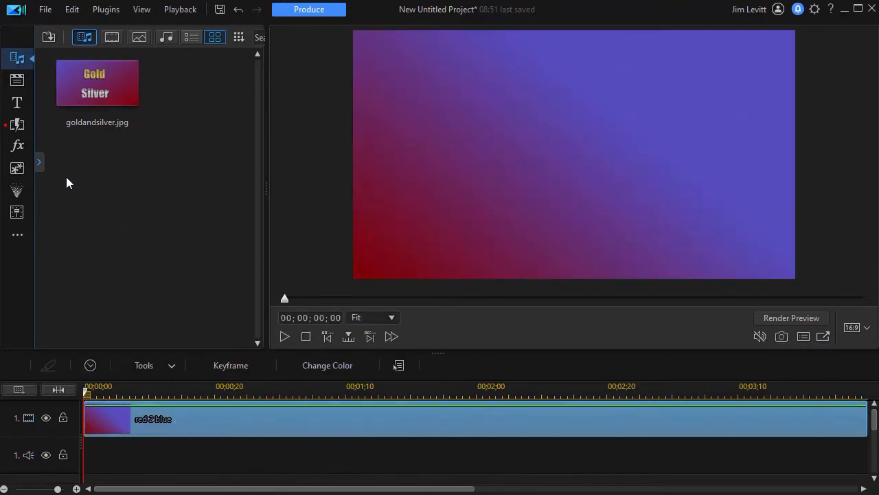
pyautogui.click(18, 103)
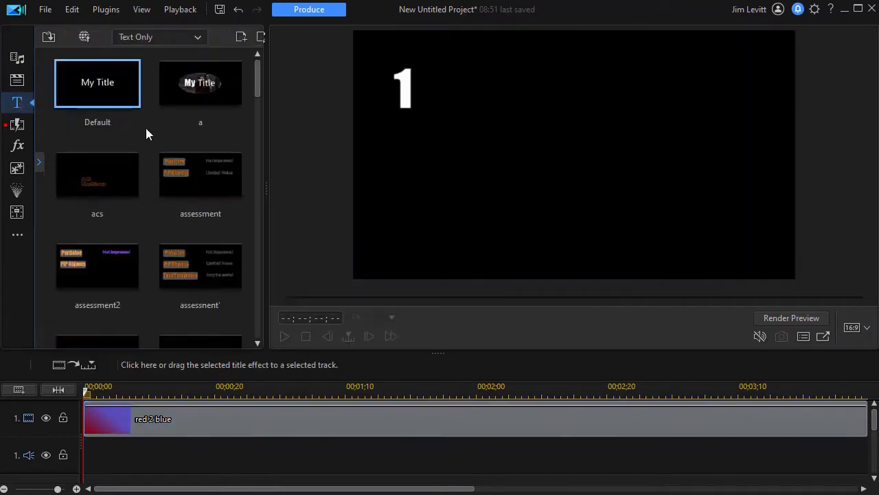
pyautogui.rightClick(97, 83)
pyautogui.moveTo(91, 82); pyautogui.dragTo(84, 431)
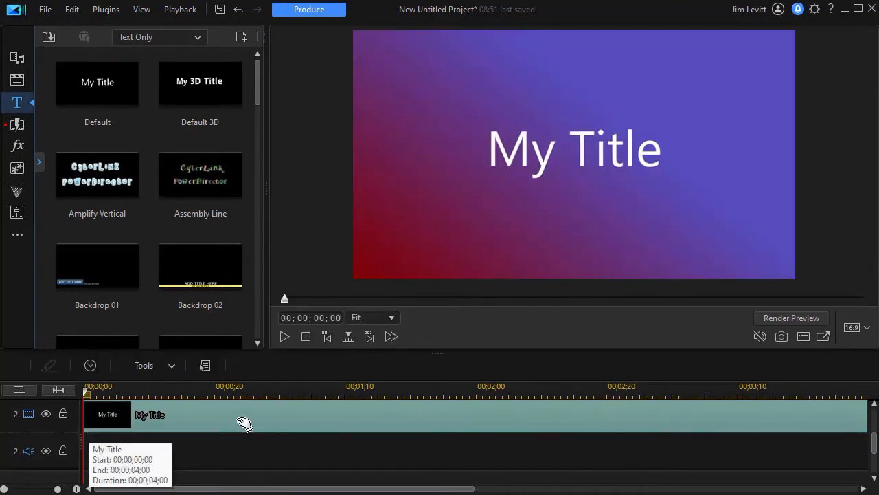
pyautogui.doubleClick(242, 422)
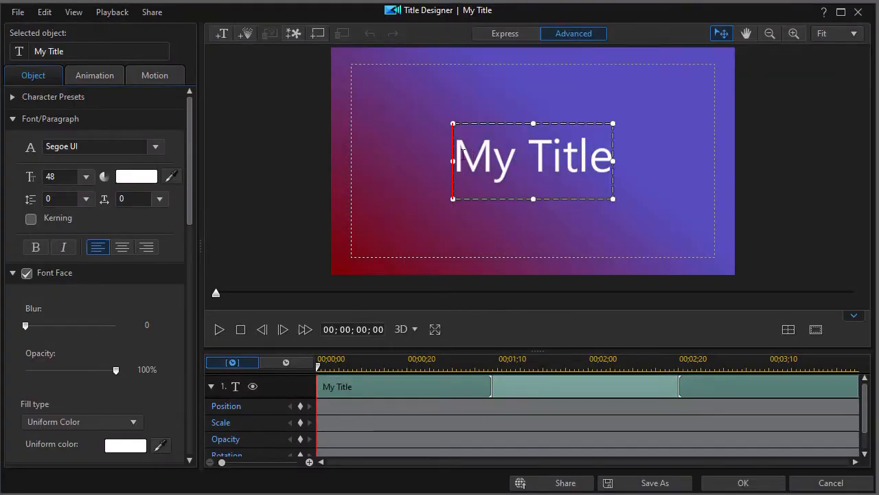
# Set the whole My Title text to the Impact font at size 60.
pyautogui.click(493, 160)
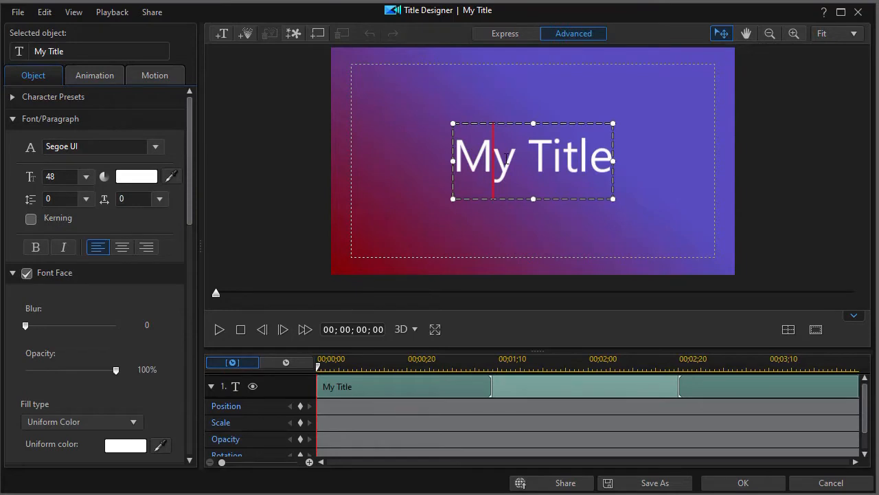
pyautogui.hotkey('ctrl', 'a')
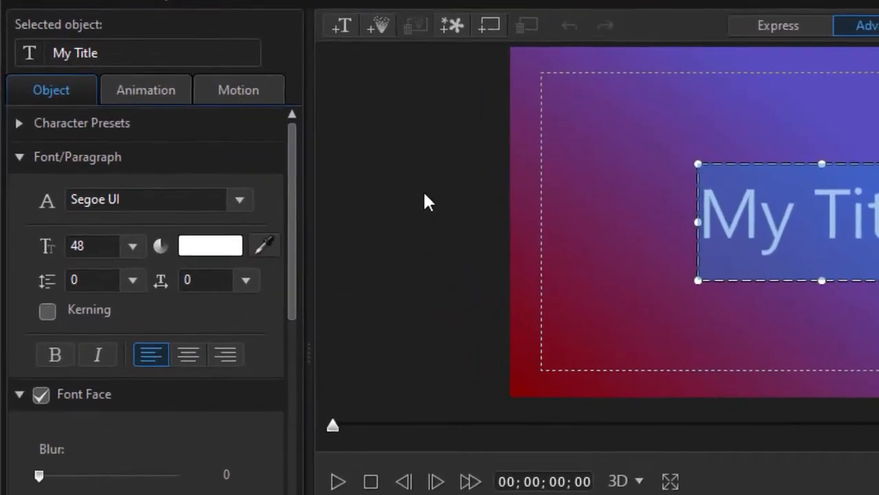
pyautogui.click(144, 201)
pyautogui.write('Impact')
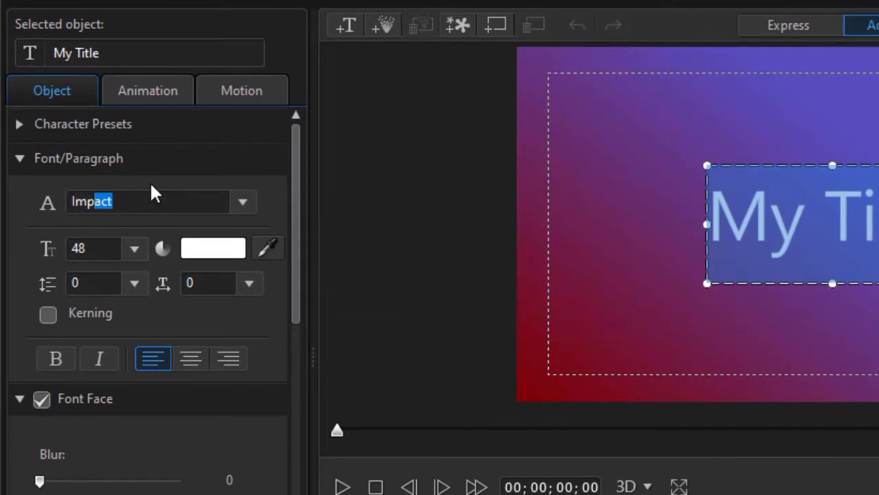
pyautogui.press('Return')
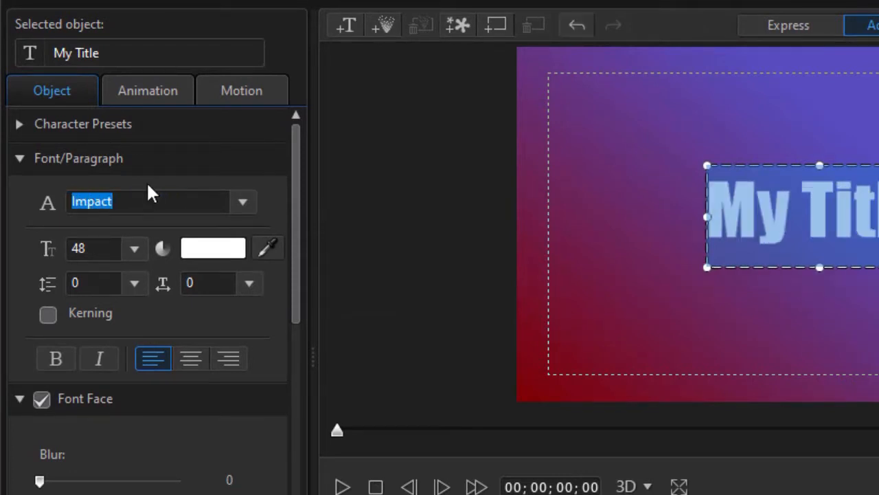
pyautogui.click(135, 248)
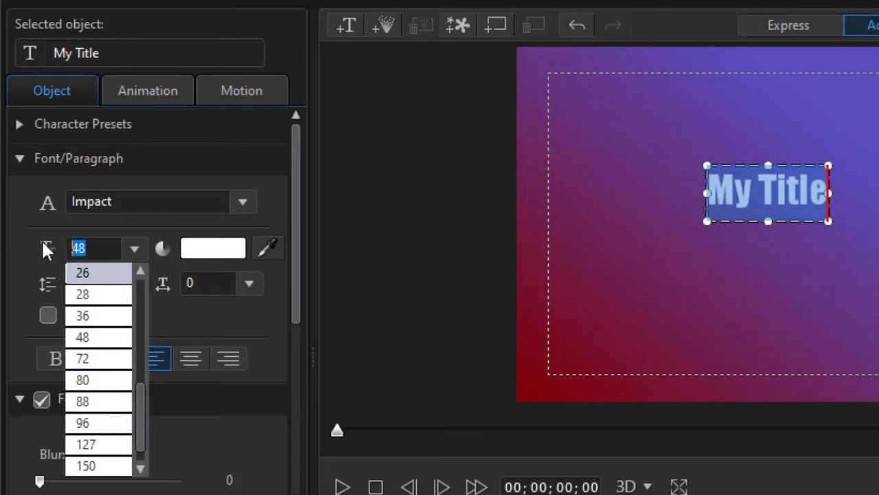
pyautogui.write('60')
pyautogui.press('Return')
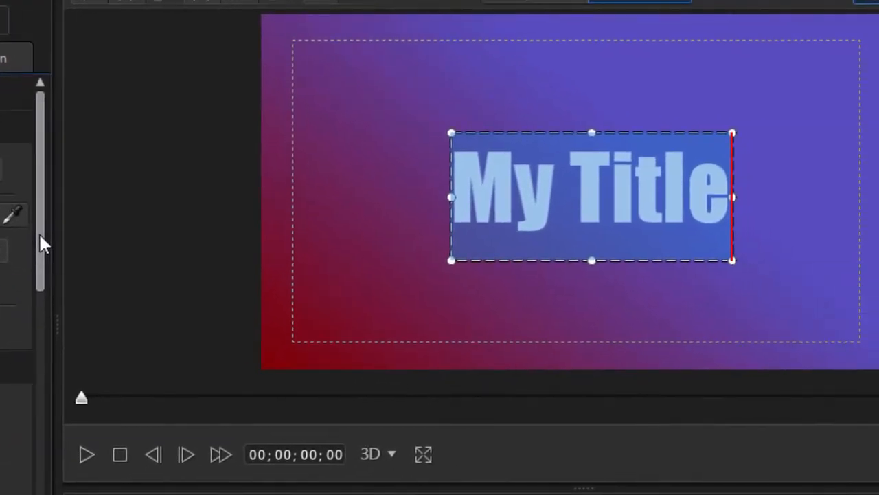
# Change the title text to GOLD and arrange it above a second text object reading SILVER.
pyautogui.write('GOLD')
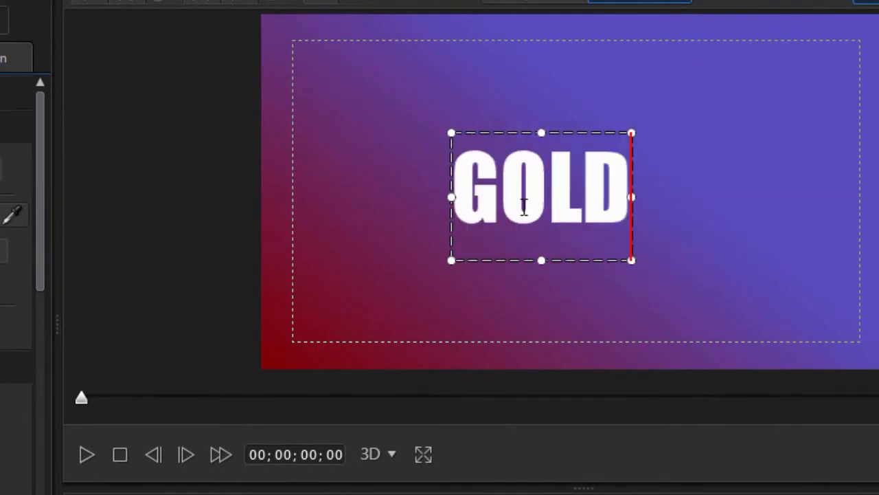
pyautogui.click(680, 259)
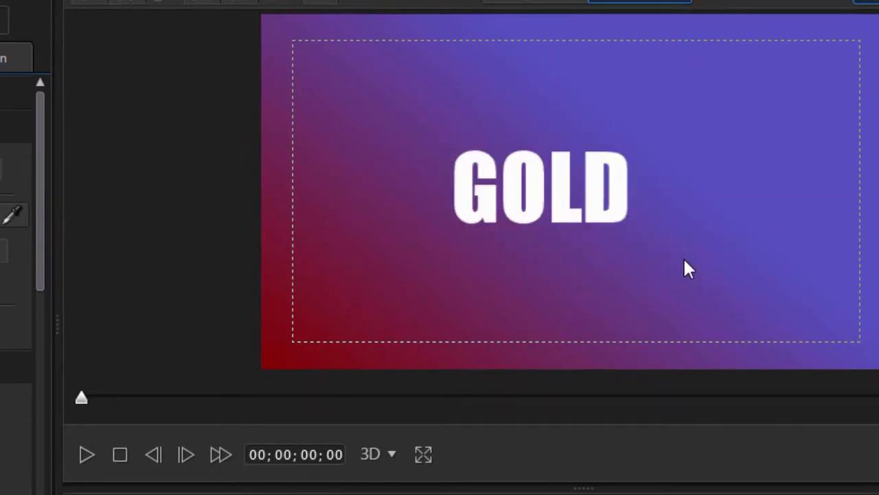
pyautogui.doubleClick(512, 281)
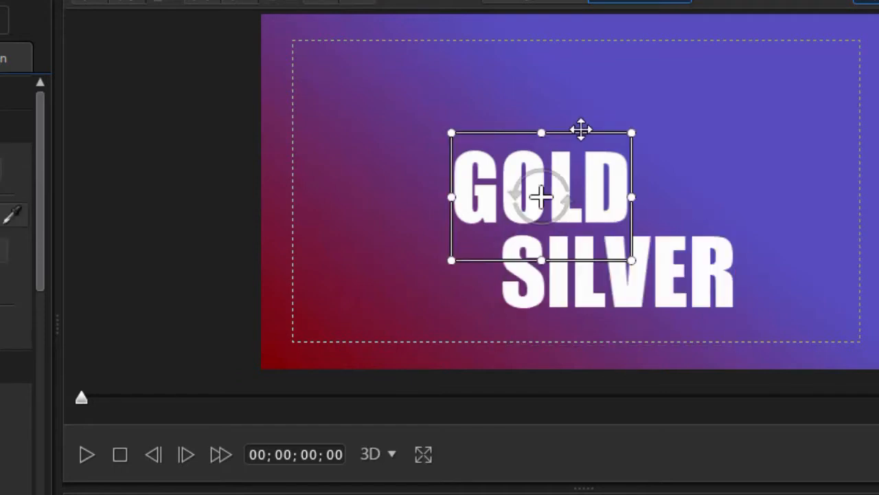
pyautogui.moveTo(581, 129); pyautogui.dragTo(604, 52)
pyautogui.click(583, 246)
pyautogui.moveTo(585, 218); pyautogui.dragTo(531, 192)
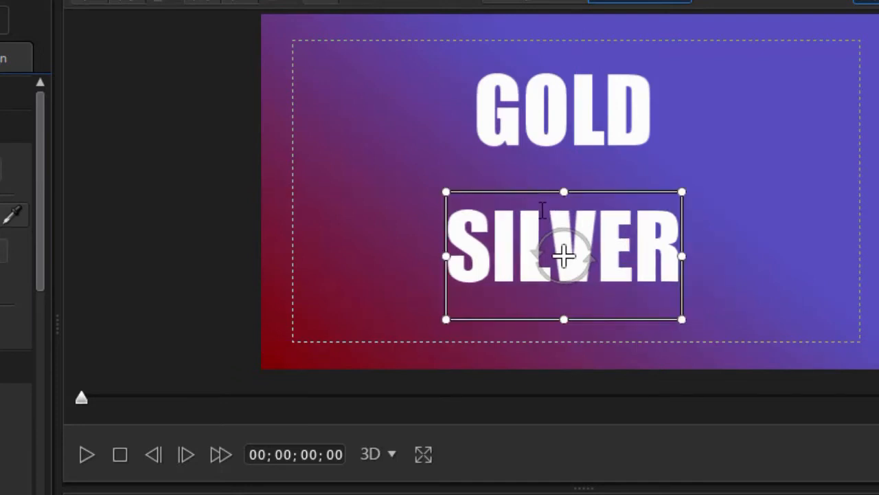
# Select the GOLD text and change its font face fill type to Gradient Color.
pyautogui.doubleClick(559, 118)
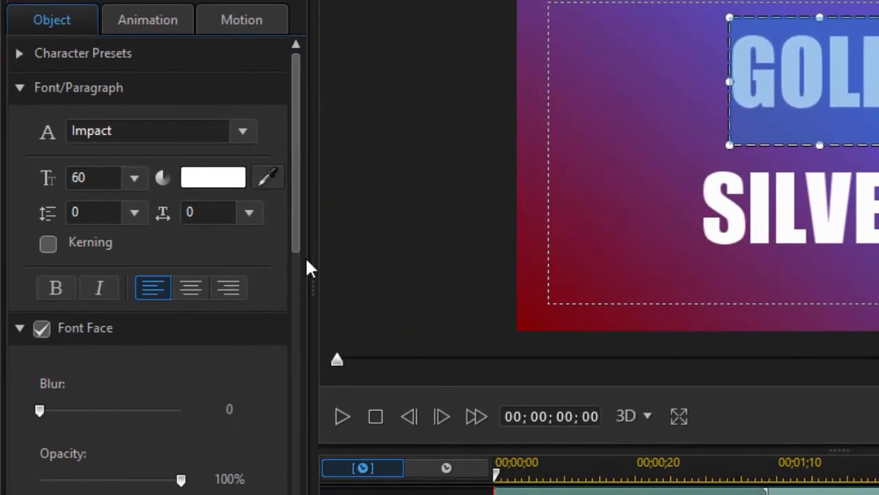
pyautogui.scroll(-3, 233, 292)
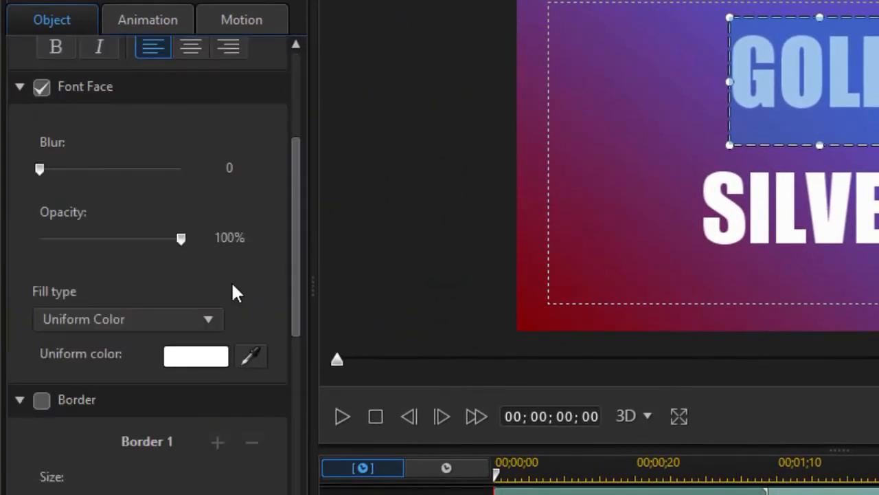
pyautogui.click(208, 318)
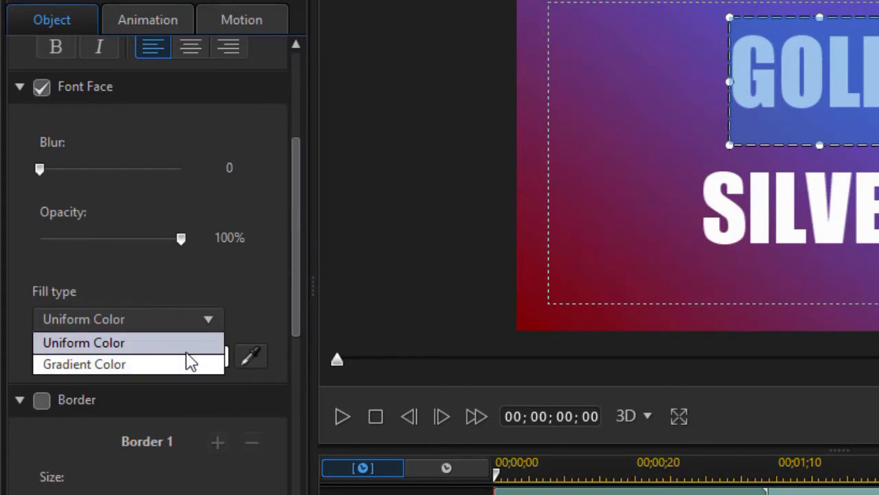
pyautogui.click(167, 364)
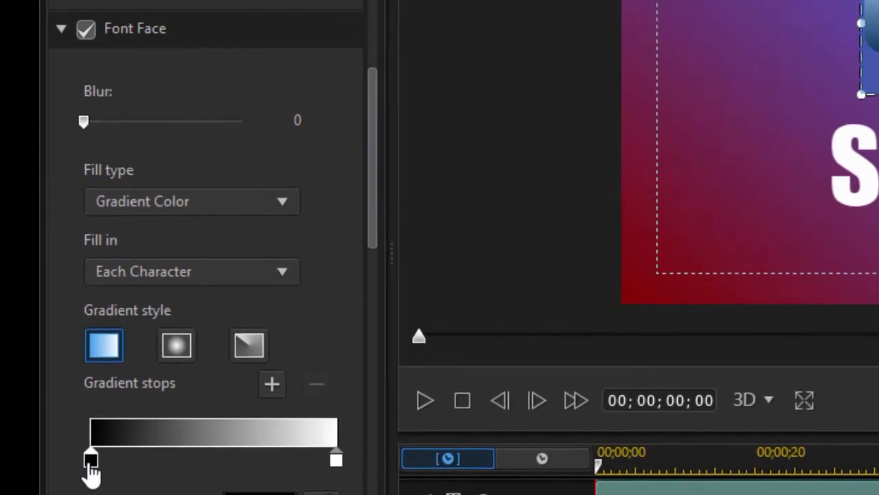
# Set both end stops of the GOLD text's gradient to the hex color FFD700.
pyautogui.doubleClick(90, 463)
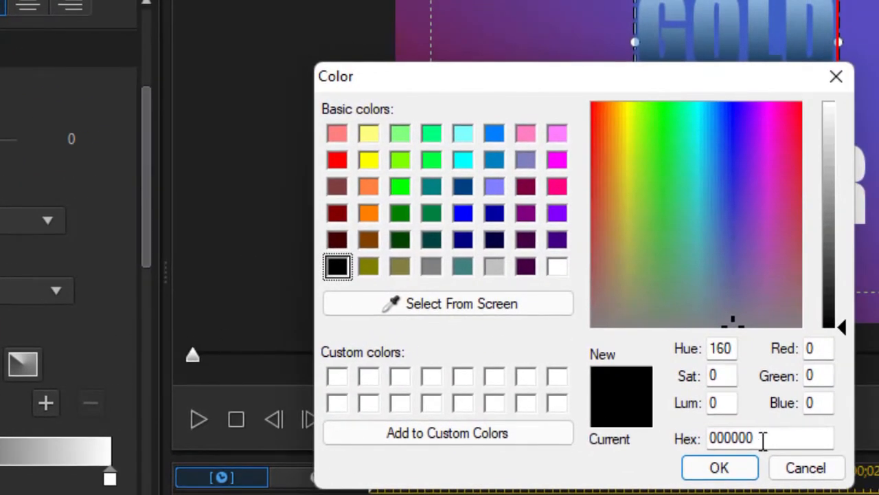
pyautogui.moveTo(761, 441); pyautogui.dragTo(682, 445)
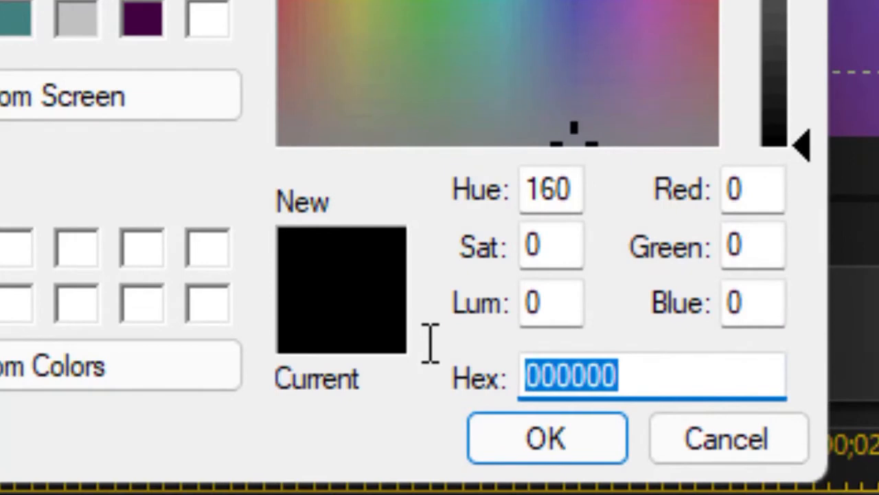
pyautogui.write('FFD700')
pyautogui.press('Return')
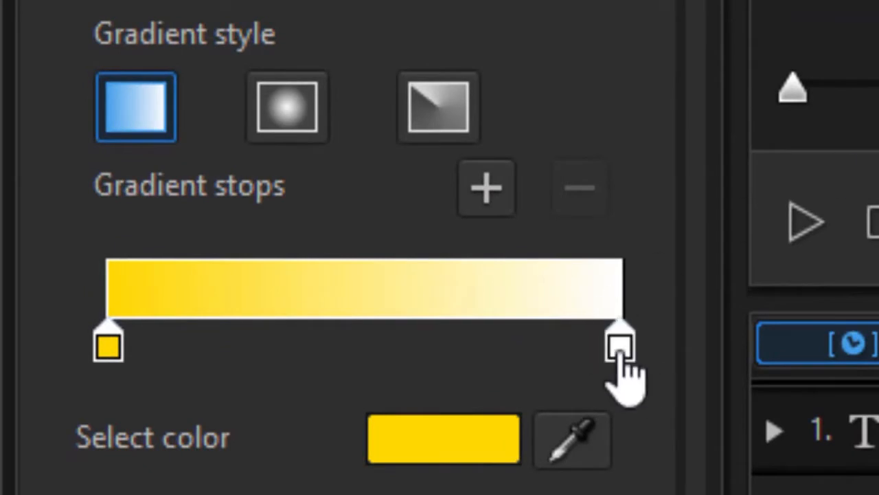
pyautogui.click(620, 347)
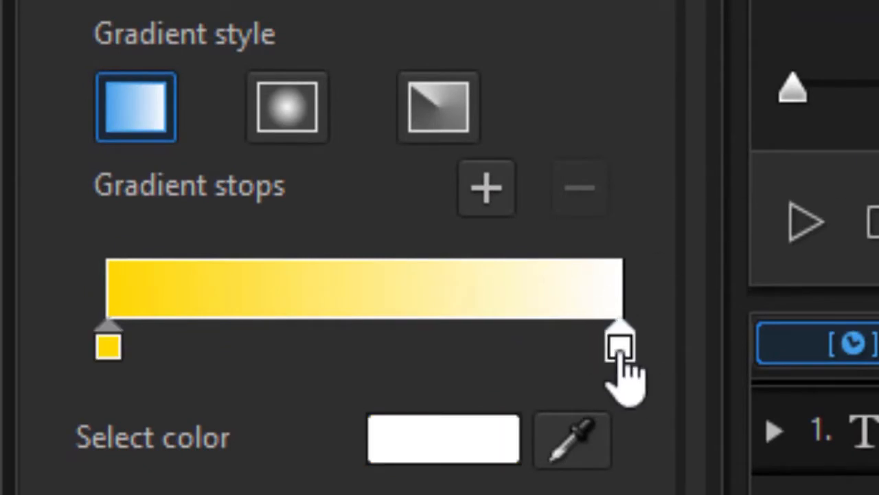
pyautogui.doubleClick(621, 351)
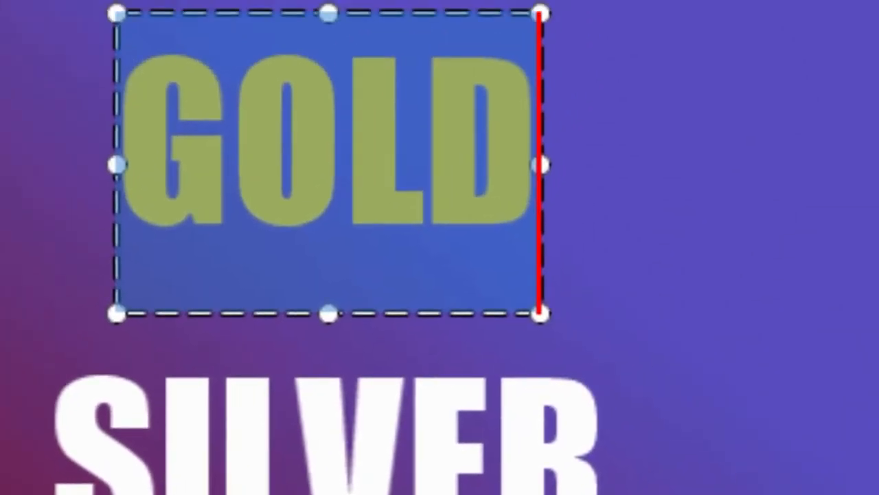
pyautogui.click(858, 423)
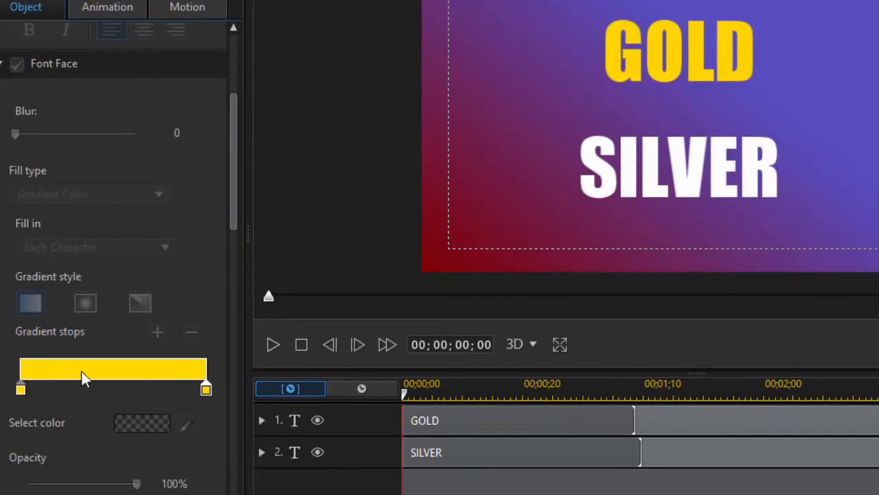
# Add a gradient stop to the GOLD text about one sixth along the gradient and darken it to B39800.
pyautogui.click(709, 55)
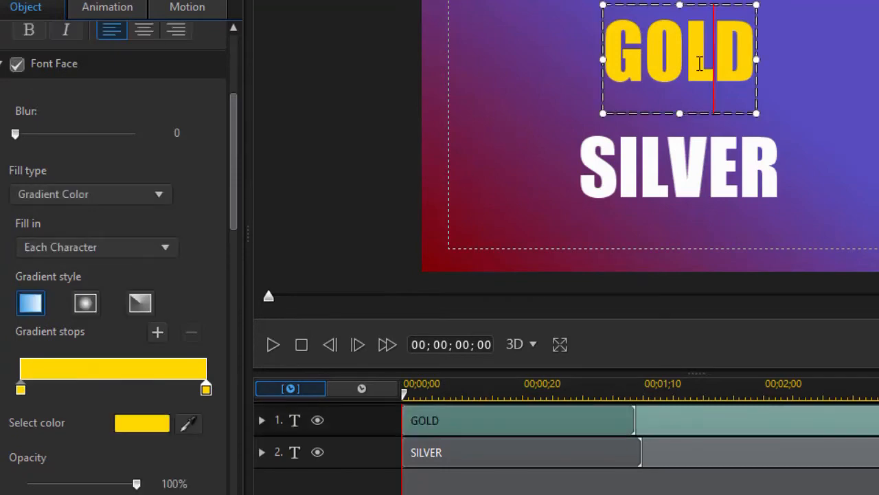
pyautogui.click(52, 389)
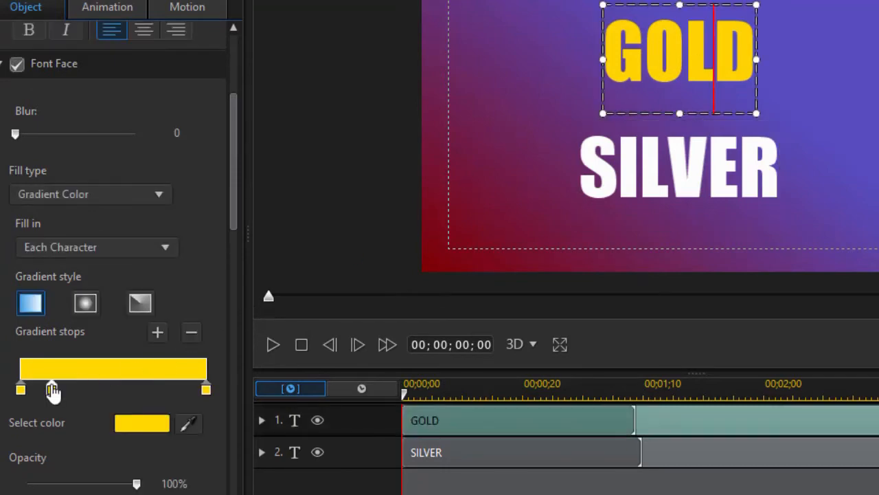
pyautogui.doubleClick(53, 389)
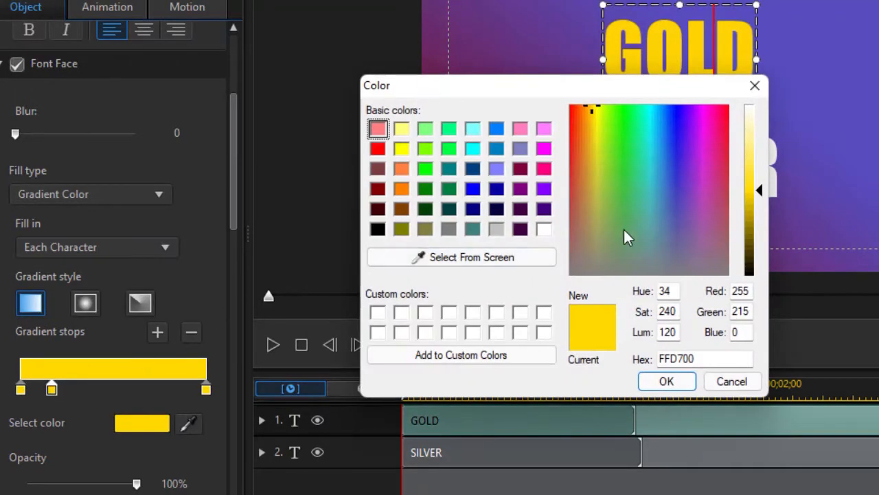
pyautogui.moveTo(762, 187); pyautogui.dragTo(755, 216)
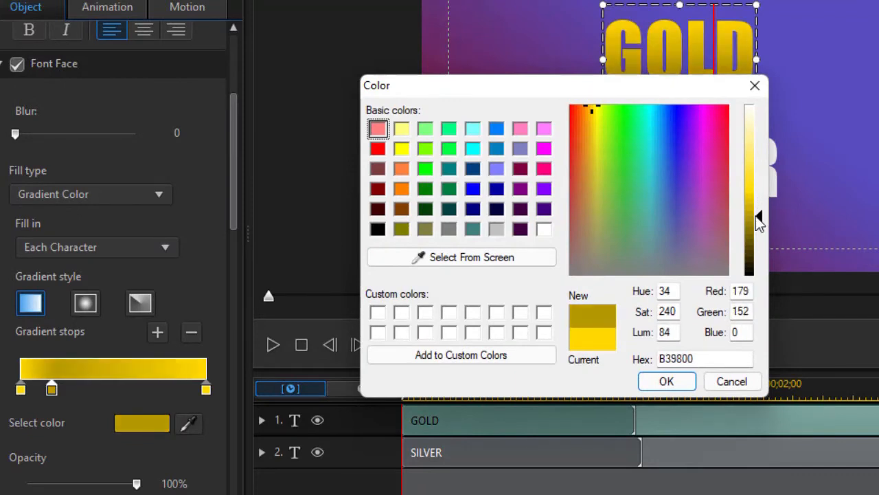
pyautogui.click(671, 385)
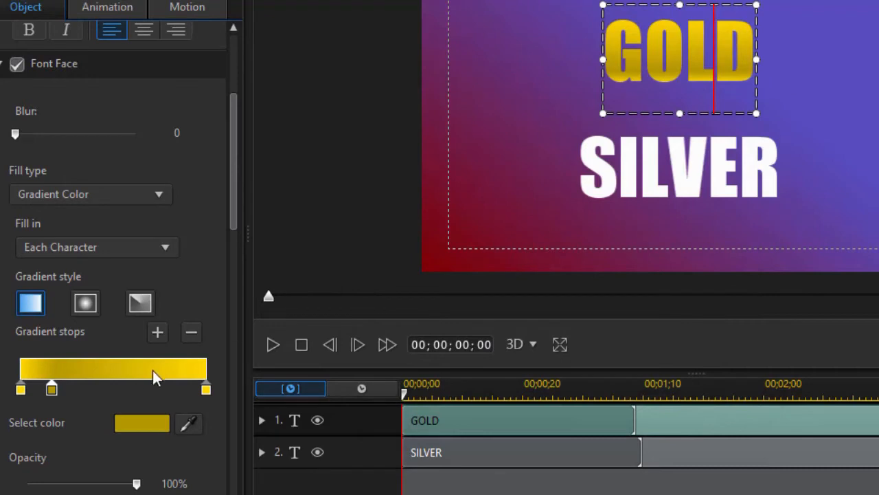
# Add another gradient stop about 70% along the GOLD text's gradient and darken it to C4A600.
pyautogui.click(153, 389)
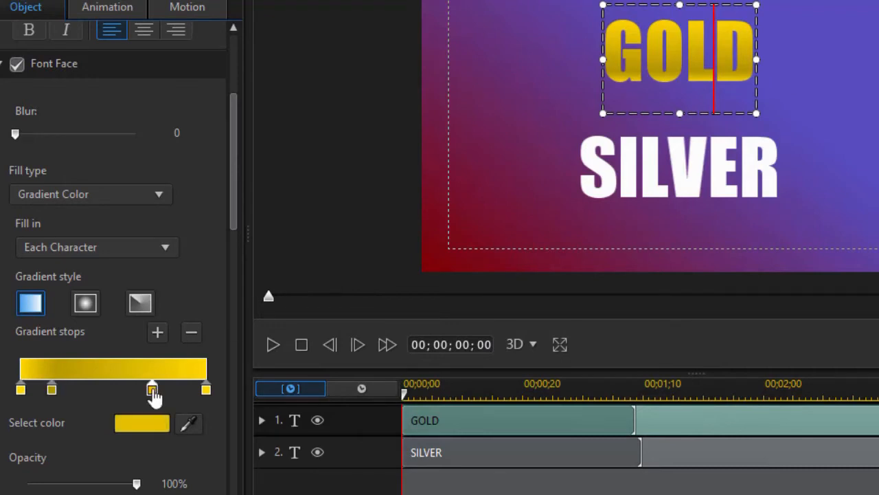
pyautogui.doubleClick(152, 390)
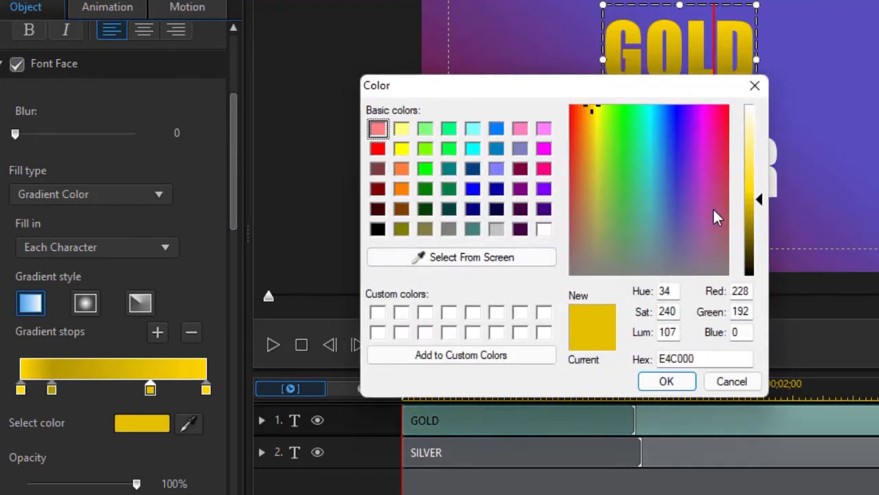
pyautogui.moveTo(753, 199); pyautogui.dragTo(755, 210)
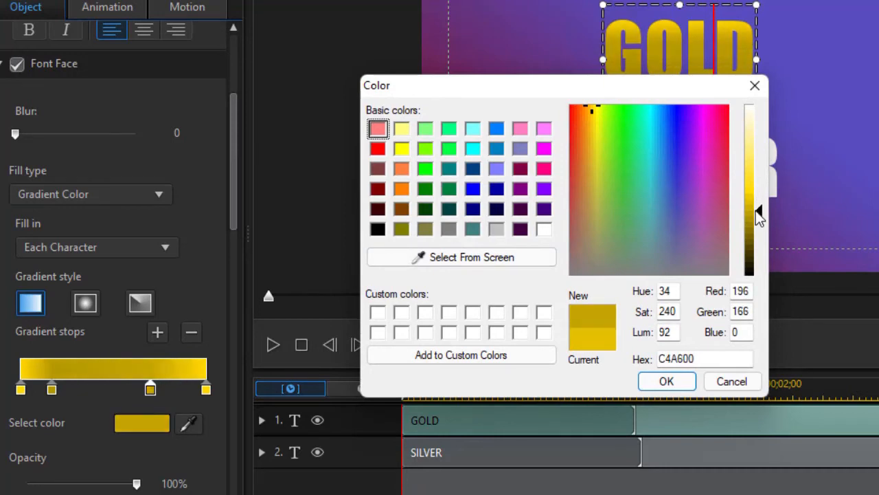
pyautogui.click(661, 386)
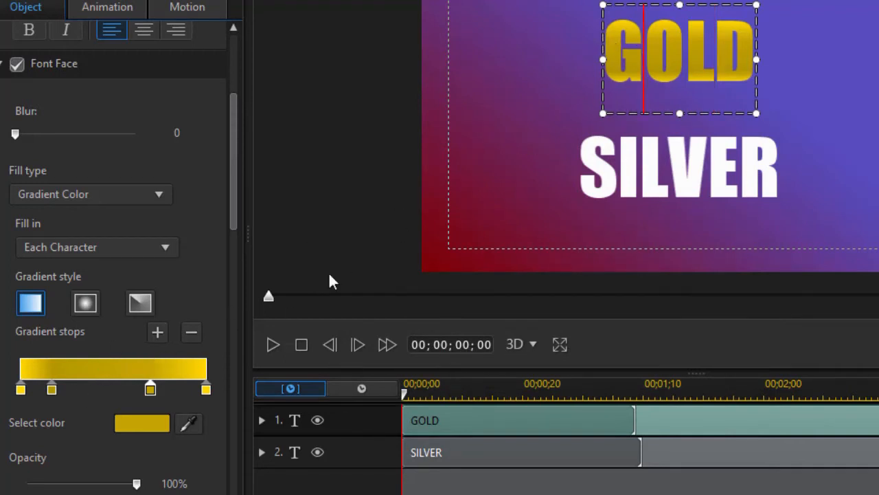
# Add a highlight stop just after the first dark stop of the GOLD gradient and lighten it to FFEE91.
pyautogui.doubleClick(74, 385)
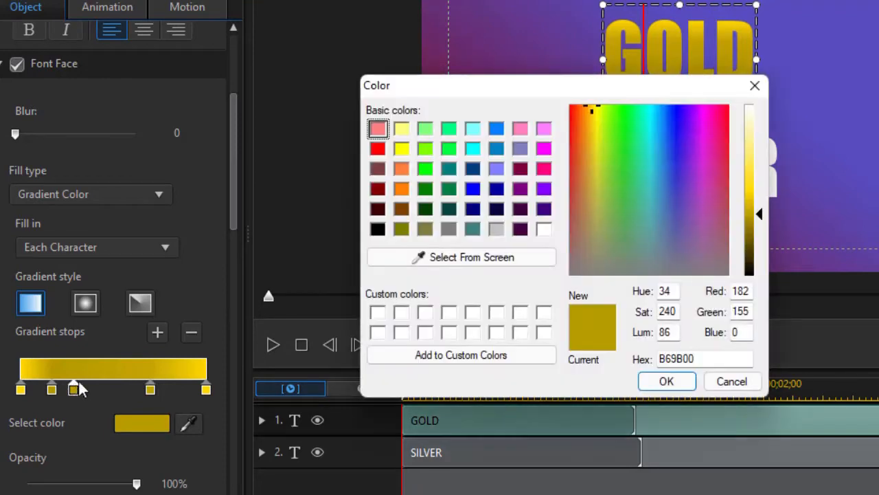
pyautogui.moveTo(757, 216); pyautogui.dragTo(754, 143)
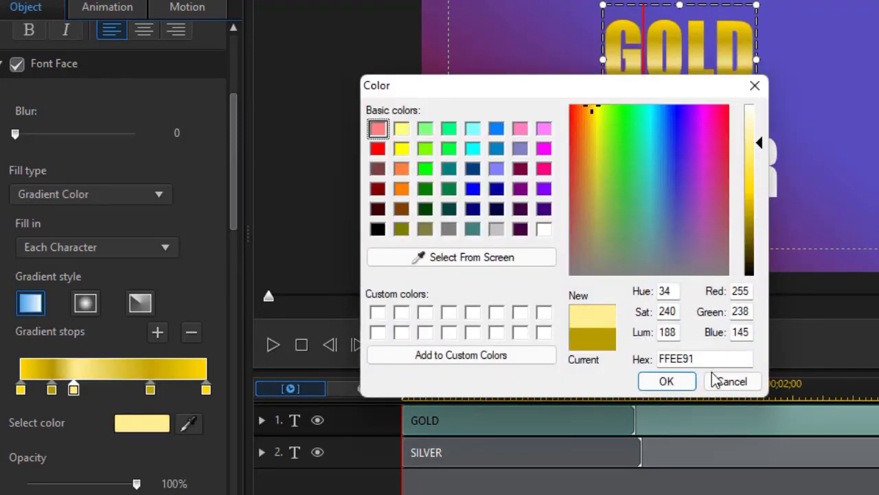
pyautogui.click(668, 381)
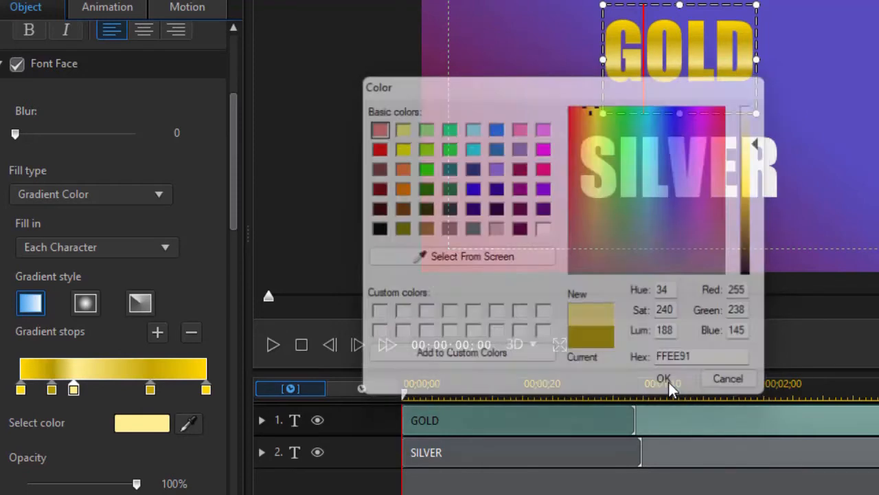
# Reposition the GOLD gradient's inner stops: first dark stop to about 23%, highlight to about 37%, and second dark stop to about 71%.
pyautogui.moveTo(151, 389)
pyautogui.mouseDown()
pyautogui.moveTo(134, 390)
pyautogui.moveTo(152, 390)
pyautogui.mouseUp()
pyautogui.moveTo(69, 389)
pyautogui.mouseDown()
pyautogui.moveTo(98, 390)
pyautogui.moveTo(59, 390)
pyautogui.mouseUp()
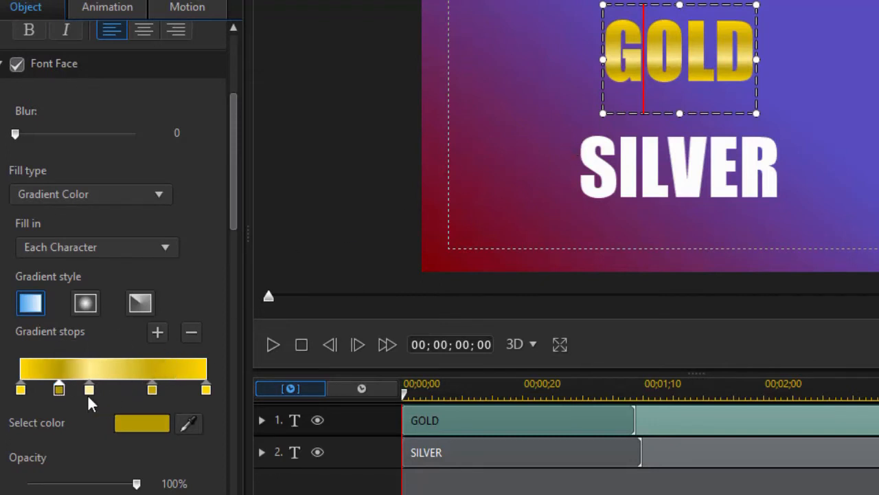
pyautogui.moveTo(59, 390)
pyautogui.mouseDown()
pyautogui.moveTo(124, 393)
pyautogui.moveTo(63, 399)
pyautogui.mouseUp()
# Enable a shadow on the GOLD text with a distance of 1.8.
pyautogui.moveTo(233, 167); pyautogui.dragTo(233, 249)
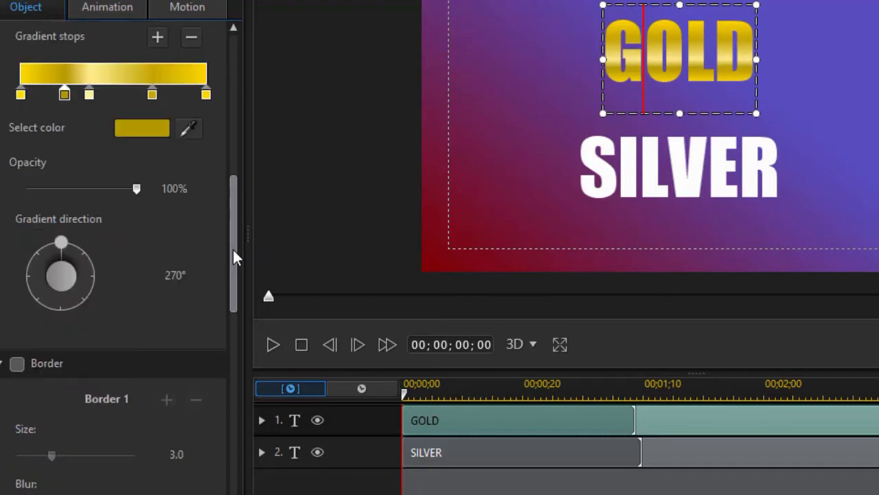
pyautogui.moveTo(233, 250); pyautogui.dragTo(222, 382)
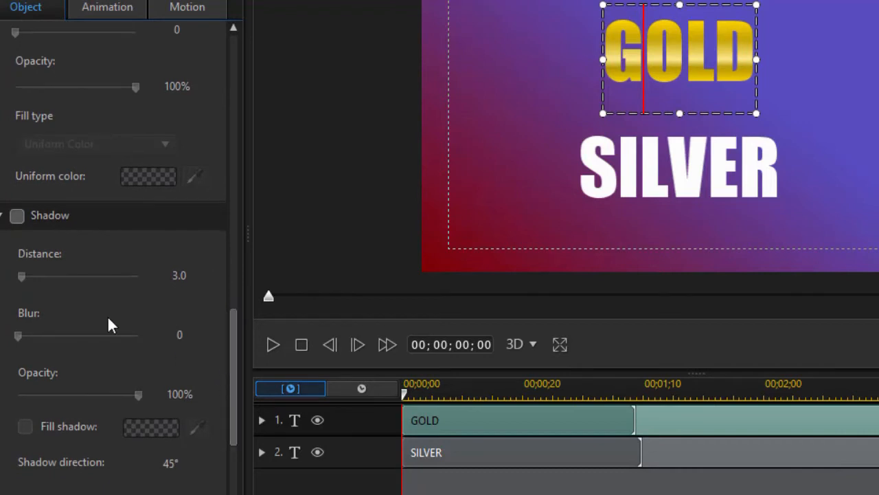
pyautogui.click(17, 216)
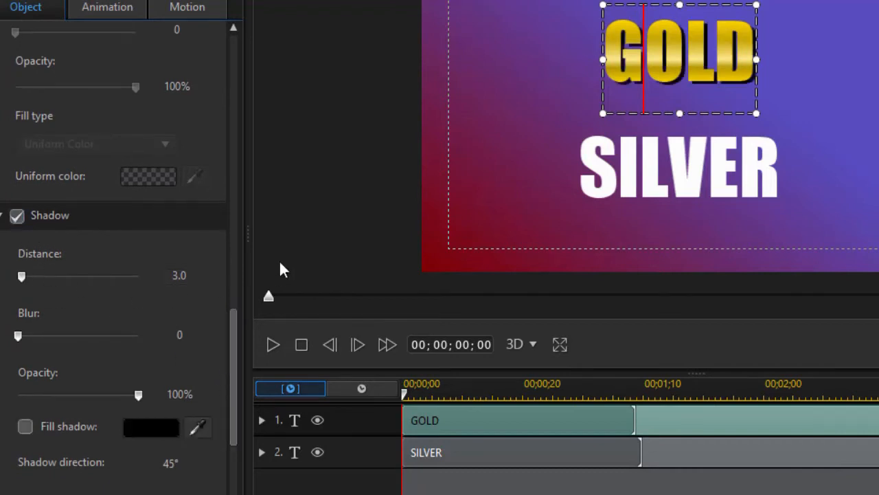
pyautogui.moveTo(21, 279); pyautogui.dragTo(21, 276)
pyautogui.moveTo(187, 274); pyautogui.dragTo(170, 274)
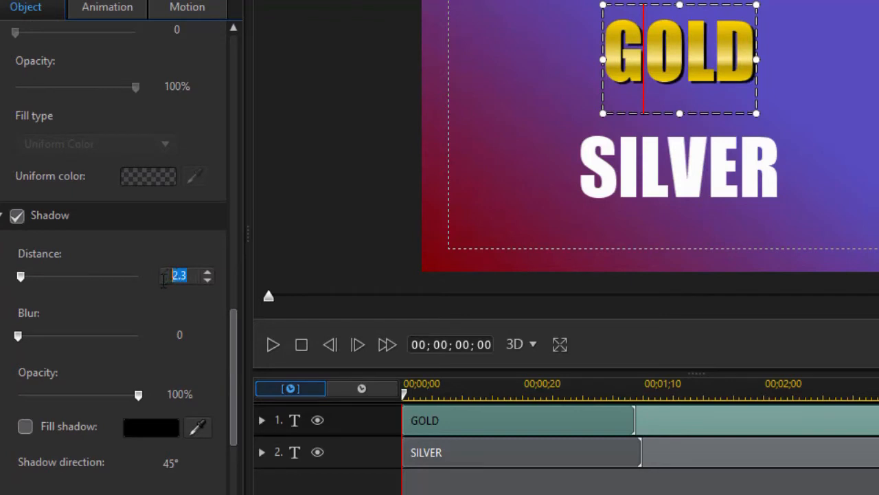
pyautogui.write('1.8')
pyautogui.press('Return')
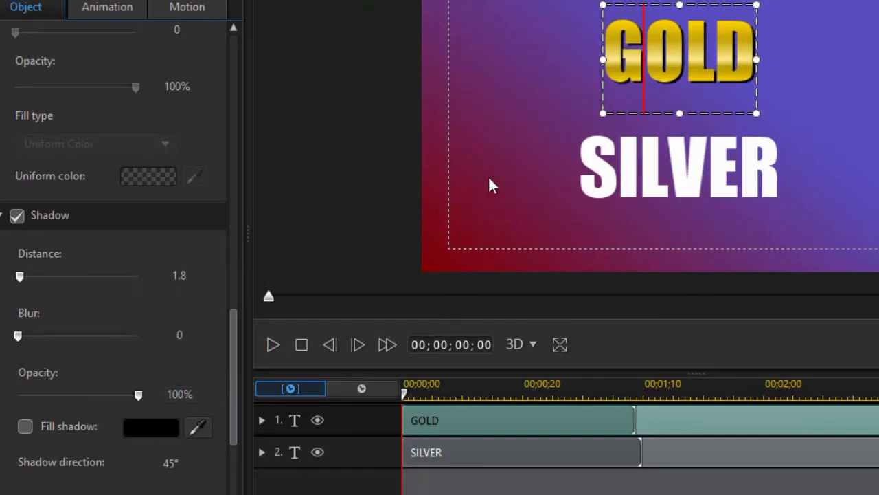
pyautogui.click(507, 147)
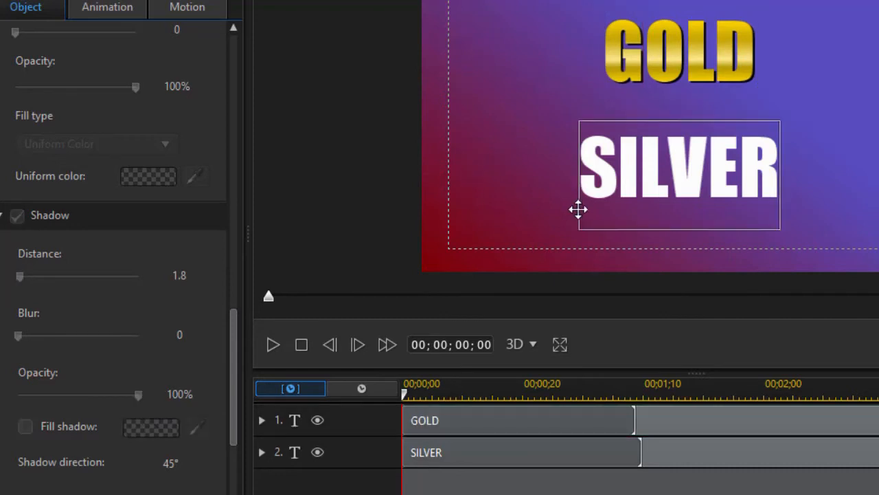
# Select the whole SILVER text and change its font face fill type to Gradient Color.
pyautogui.click(648, 174)
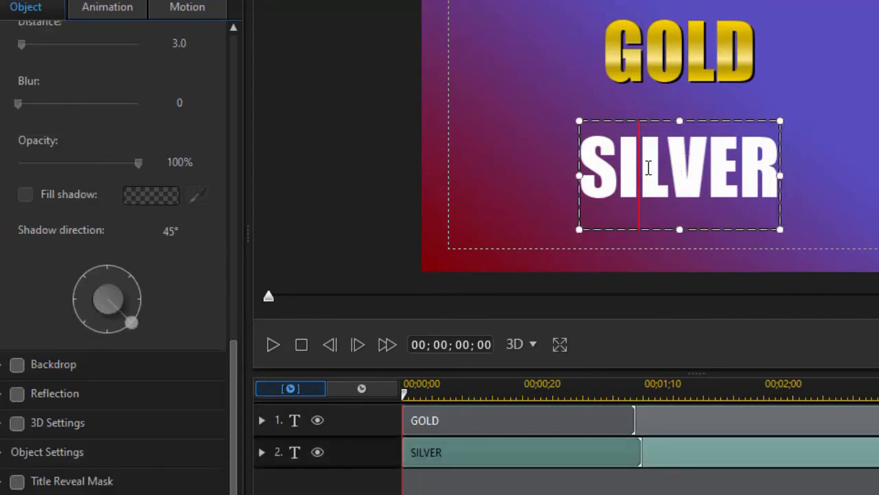
pyautogui.doubleClick(648, 167)
pyautogui.moveTo(229, 353); pyautogui.dragTo(223, 113)
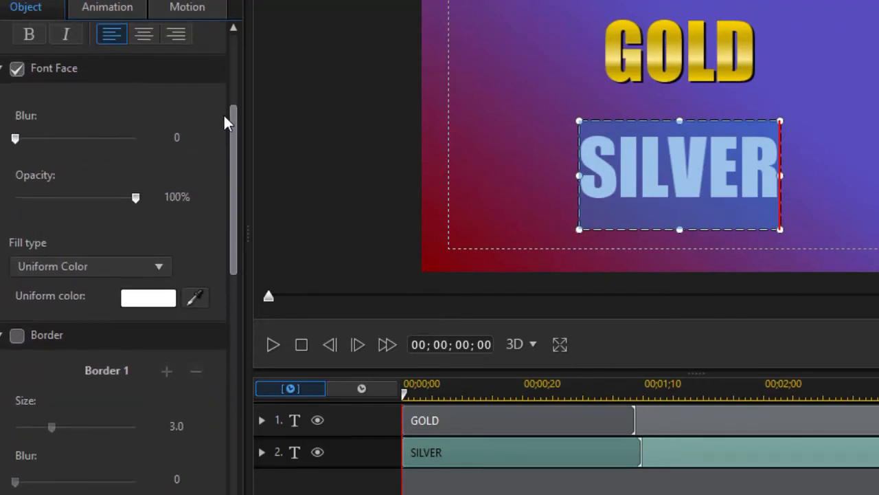
pyautogui.click(162, 267)
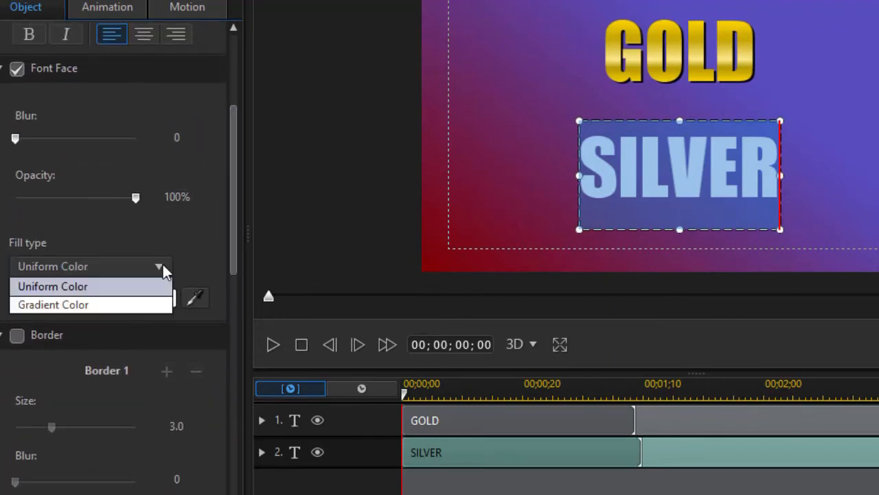
pyautogui.click(135, 306)
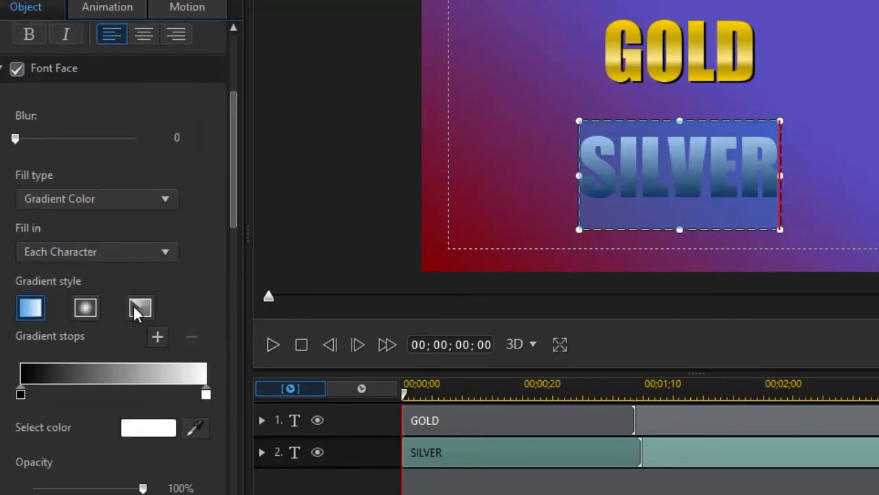
# Set the first gradient stop of the SILVER text to the hex color C0C0C0.
pyautogui.click(21, 394)
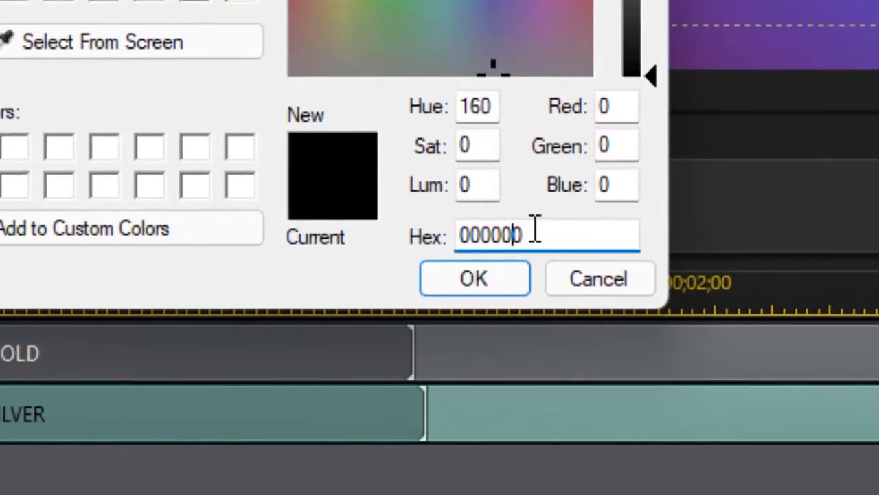
pyautogui.moveTo(698, 356); pyautogui.dragTo(603, 359)
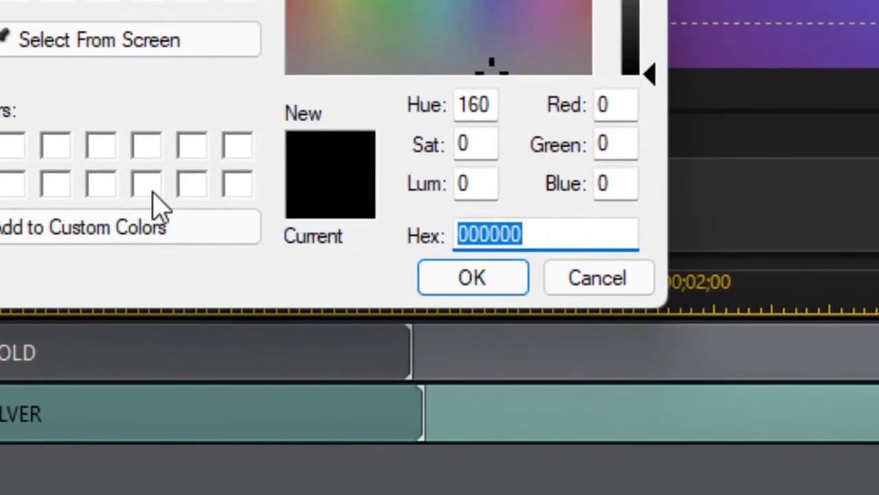
pyautogui.write('C0C0C')
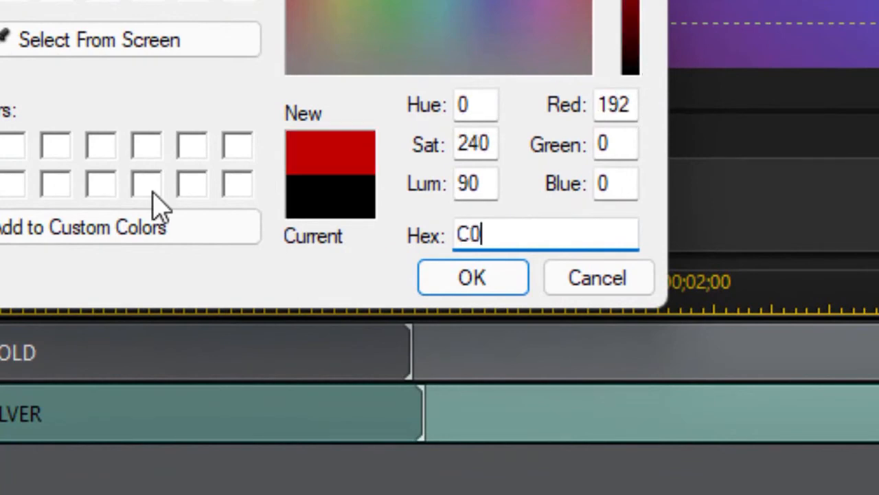
pyautogui.write('0')
pyautogui.press('Return')
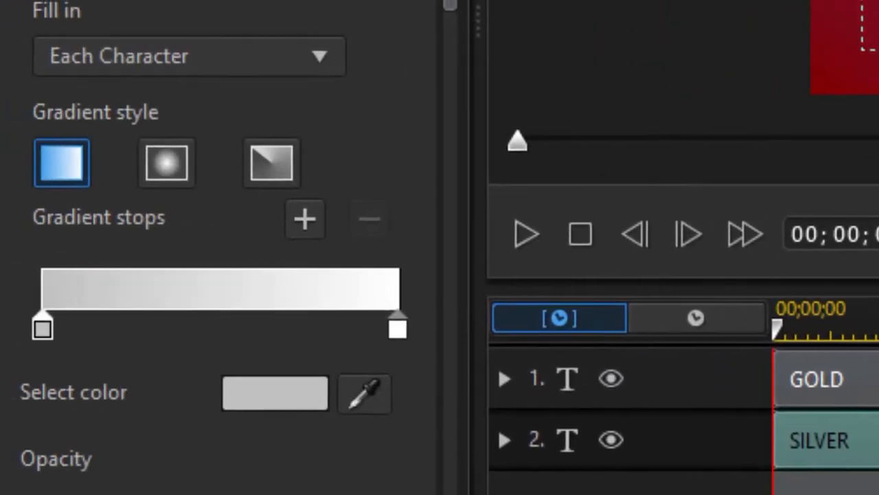
# Set the last gradient stop of the SILVER text to the hex color C0C0C0 and deselect the text.
pyautogui.click(397, 329)
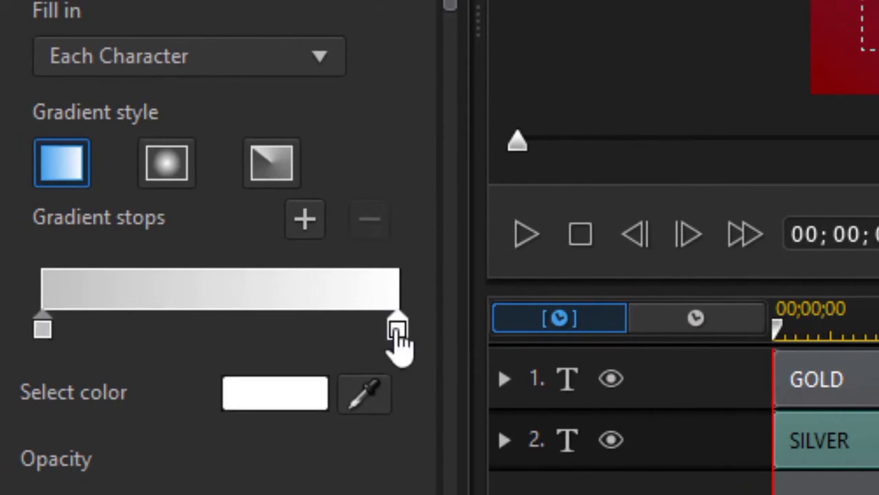
pyautogui.doubleClick(397, 331)
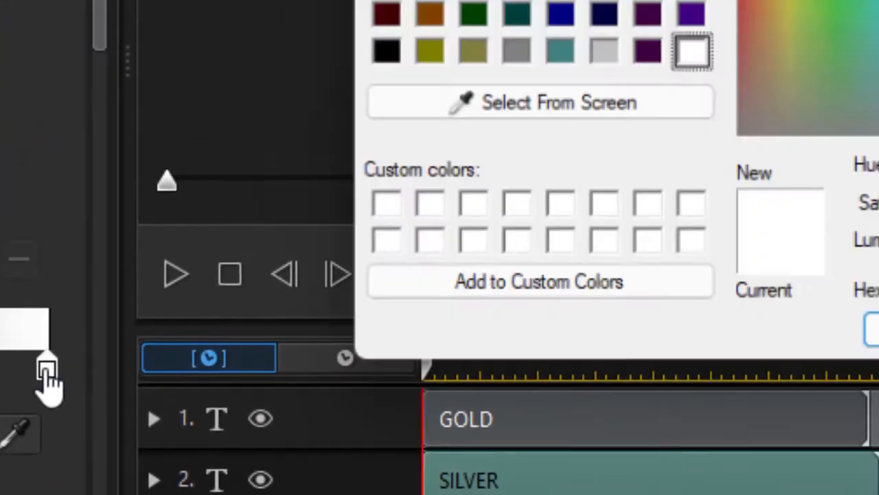
pyautogui.moveTo(652, 342); pyautogui.dragTo(505, 337)
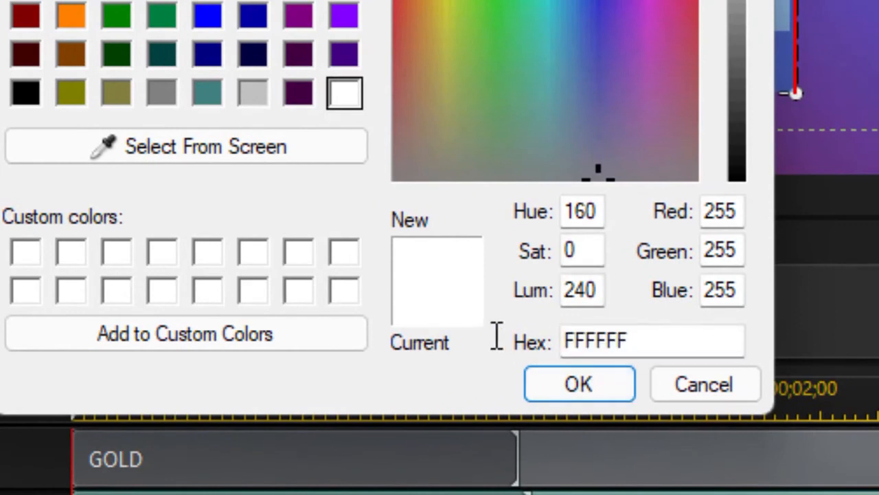
pyautogui.write('C0C')
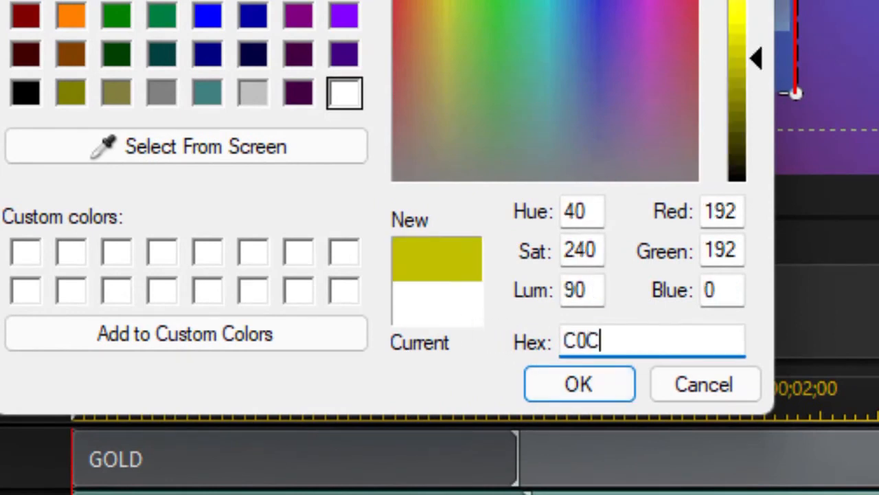
pyautogui.write('0C0')
pyautogui.press('Return')
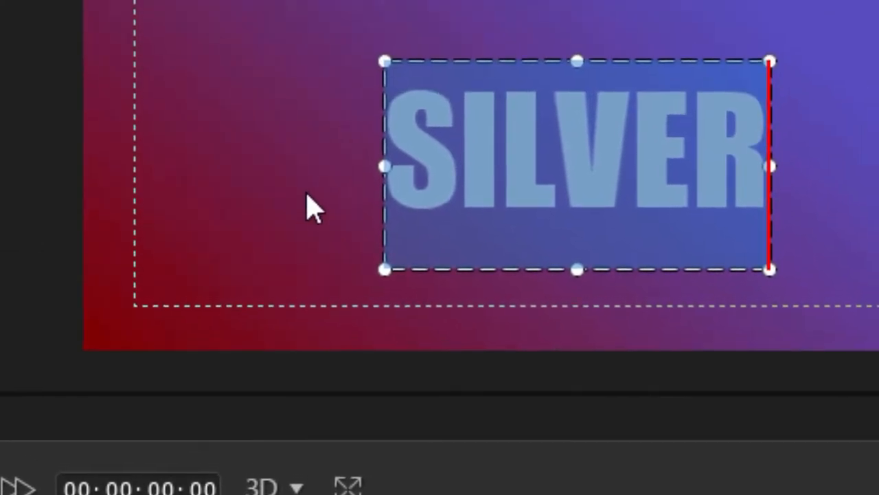
pyautogui.click(341, 28)
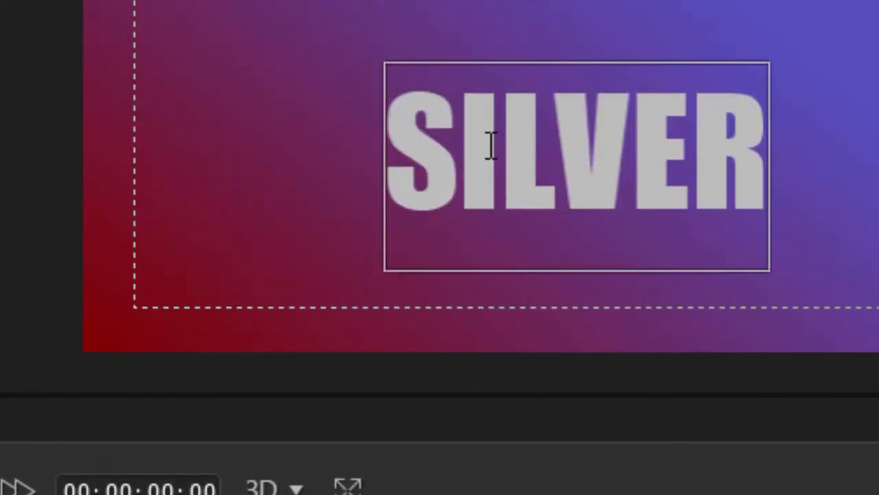
# Add a gradient stop to the SILVER text about 20% along the gradient and darken it to 9F9F9F.
pyautogui.click(515, 155)
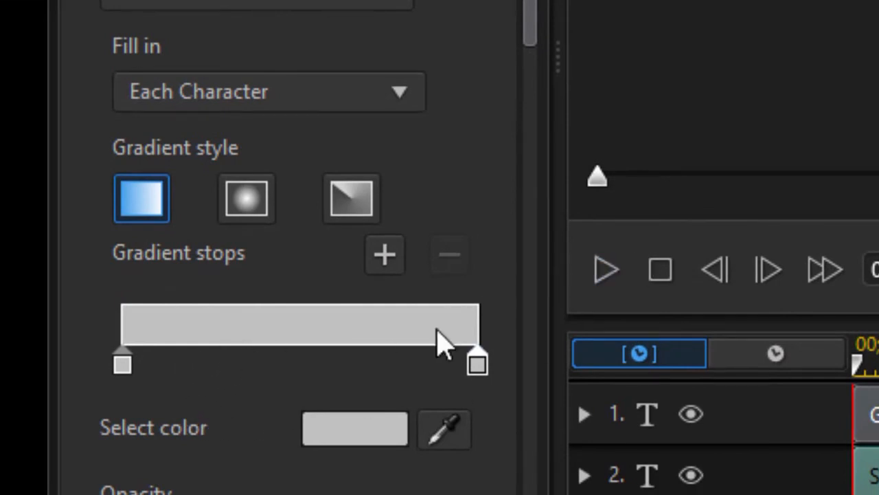
pyautogui.click(195, 354)
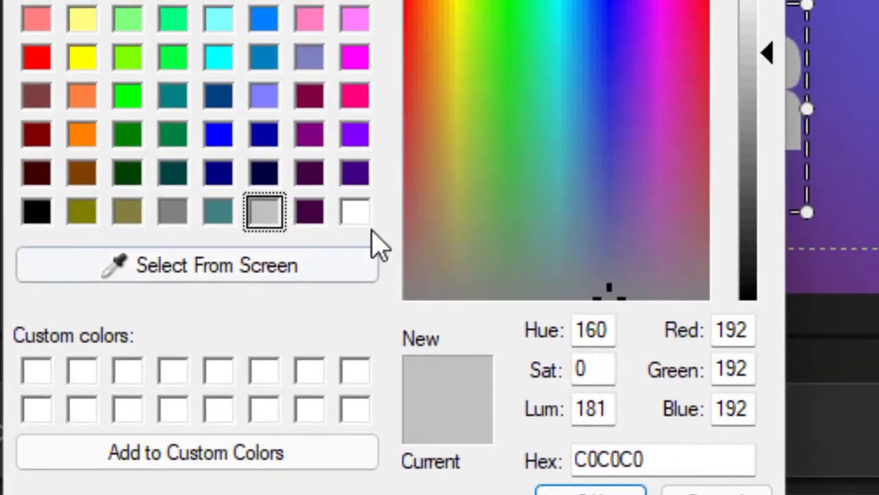
pyautogui.moveTo(766, 54); pyautogui.dragTo(763, 96)
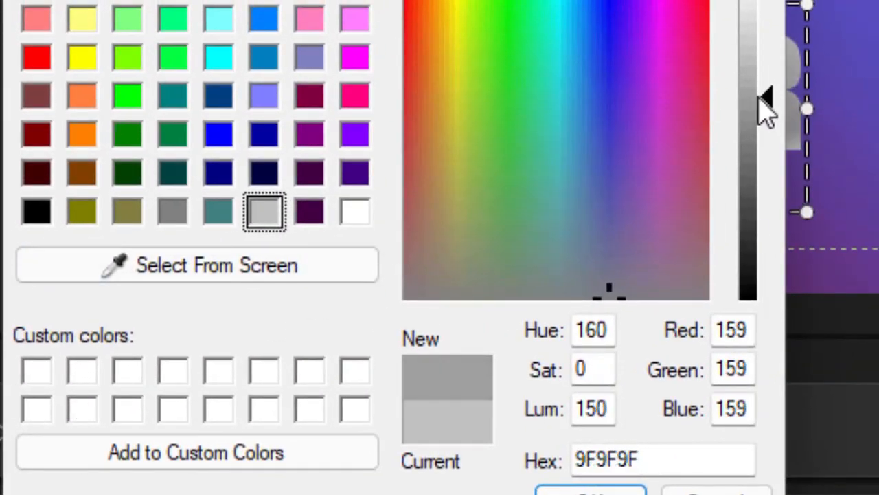
pyautogui.click(591, 492)
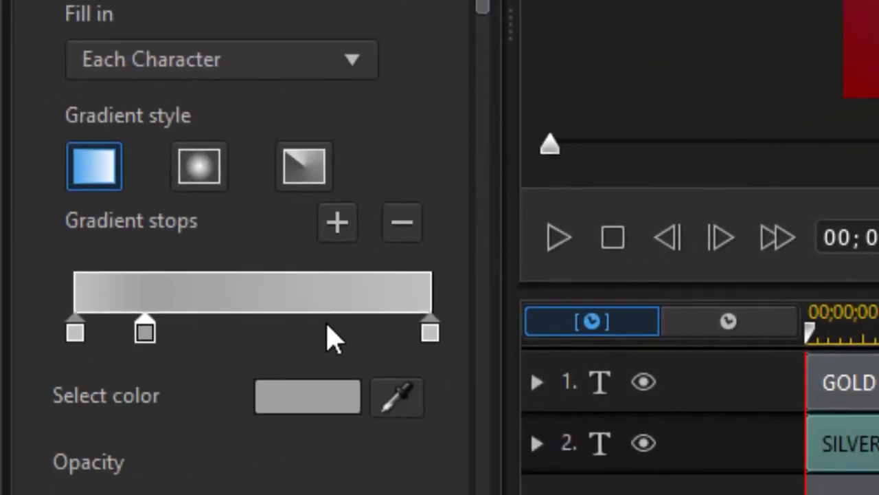
# Add another gradient stop about 60% along the SILVER text's gradient and darken it to 6C6C6C.
pyautogui.click(341, 222)
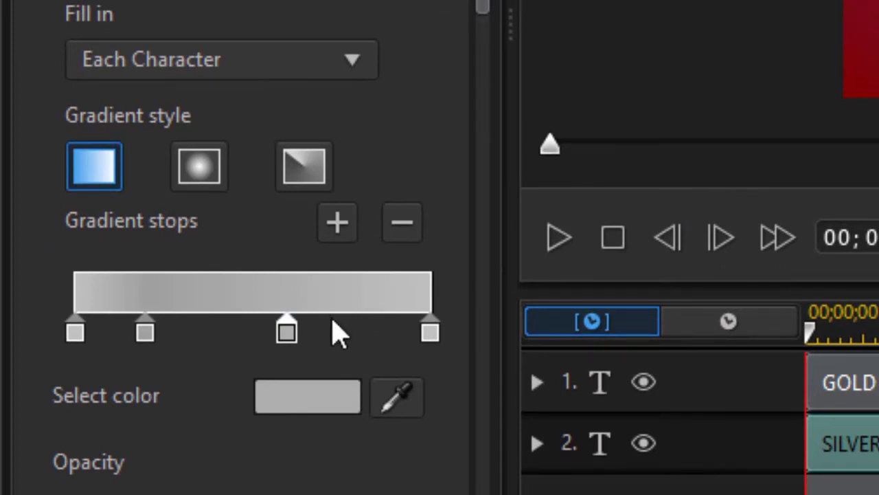
pyautogui.doubleClick(289, 334)
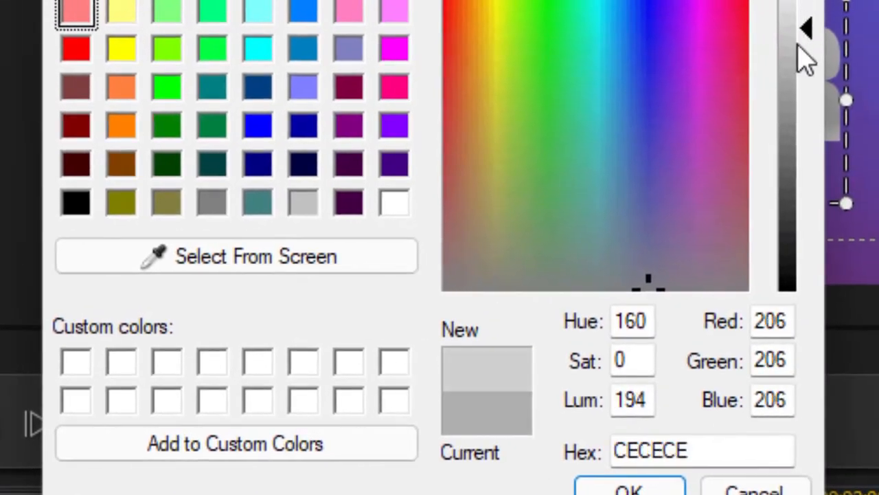
pyautogui.moveTo(799, 46); pyautogui.dragTo(798, 149)
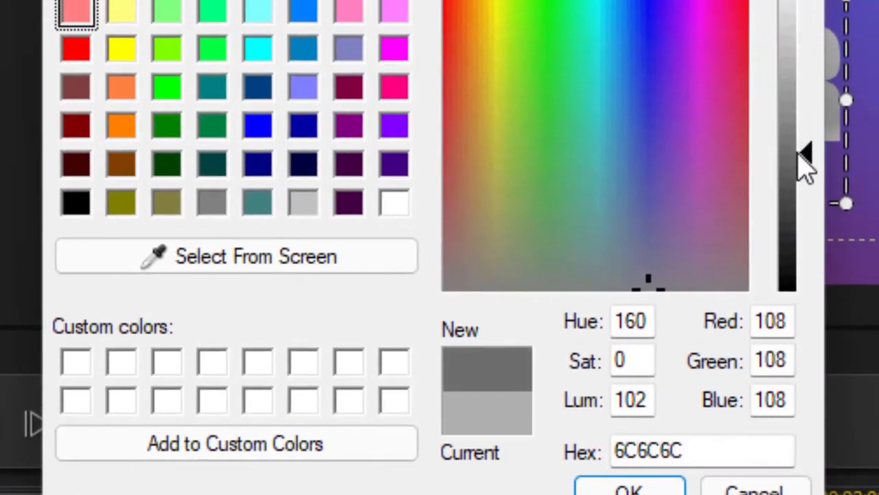
pyautogui.click(629, 487)
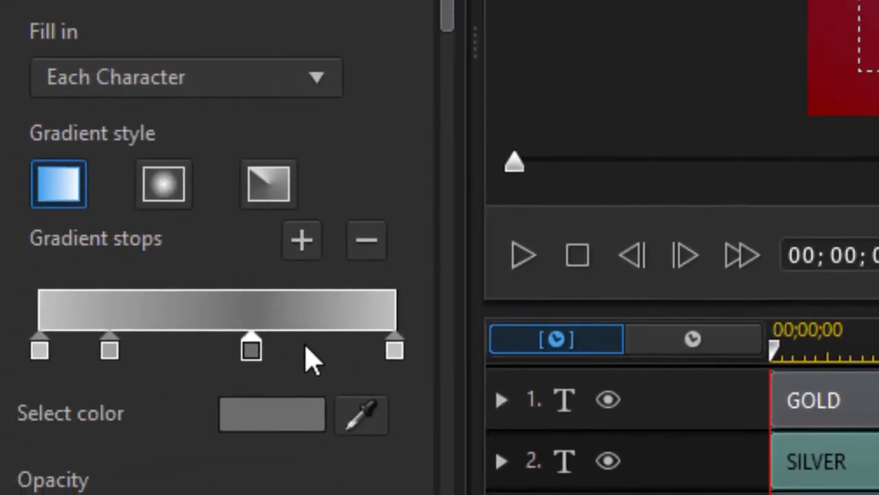
# Add a highlight stop just after the darkest stop, about 71% along the SILVER gradient, and lighten it to C9C9C9.
pyautogui.click(230, 365)
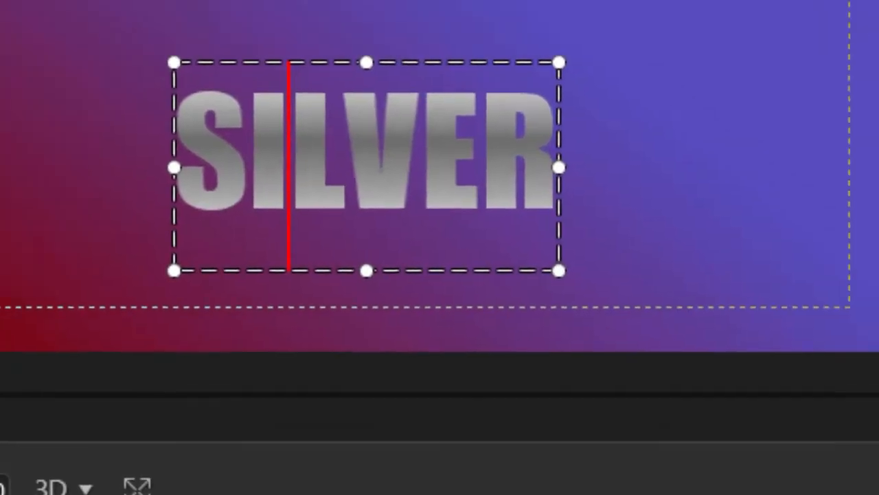
pyautogui.doubleClick(302, 352)
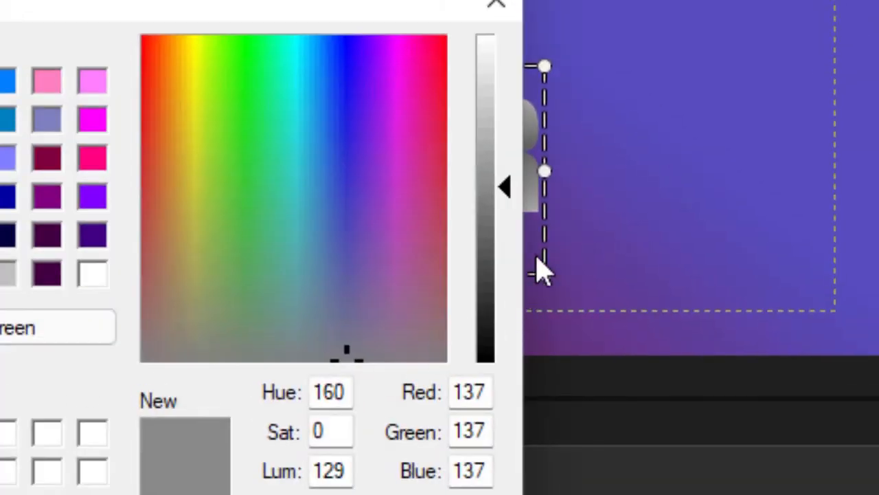
pyautogui.moveTo(506, 186); pyautogui.dragTo(506, 90)
pyautogui.moveTo(535, 119); pyautogui.dragTo(535, 129)
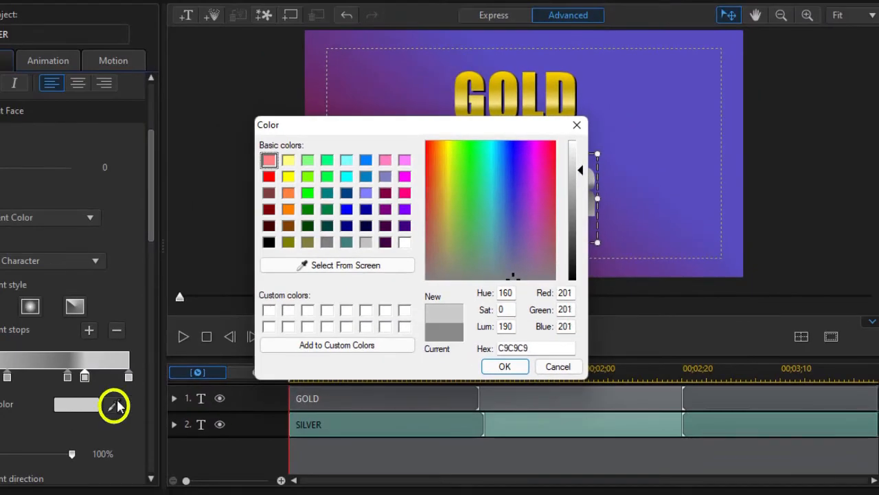
pyautogui.click(505, 366)
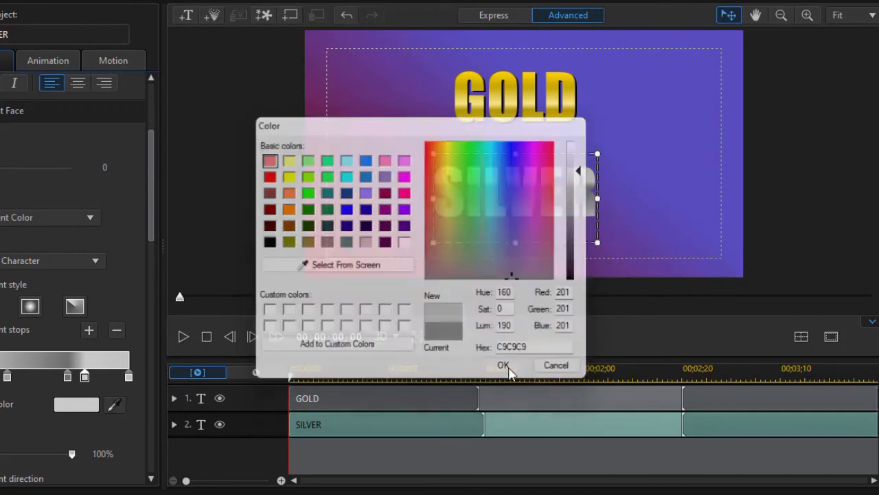
# Darken the SILVER gradient's stop at about 21% to 7F7F7F and respace the stops after it to about 37%, 67% and 77%.
pyautogui.moveTo(6, 376); pyautogui.dragTo(33, 376)
pyautogui.doubleClick(8, 377)
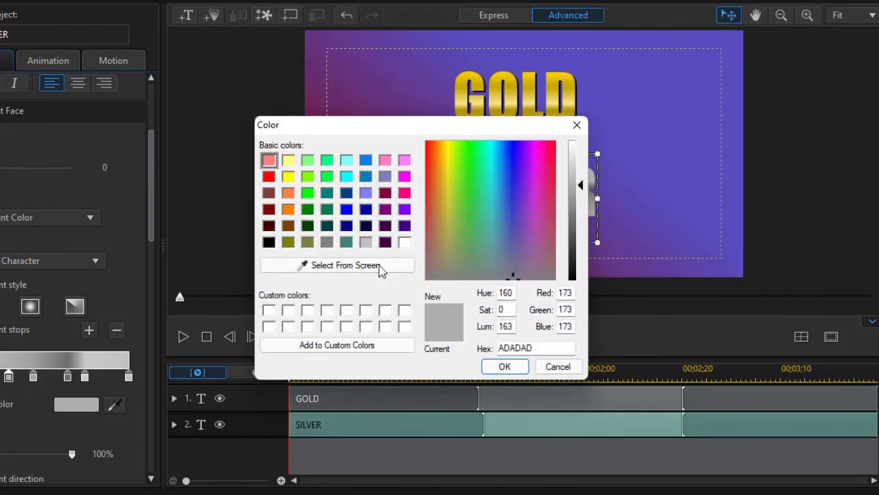
pyautogui.moveTo(582, 185); pyautogui.dragTo(582, 210)
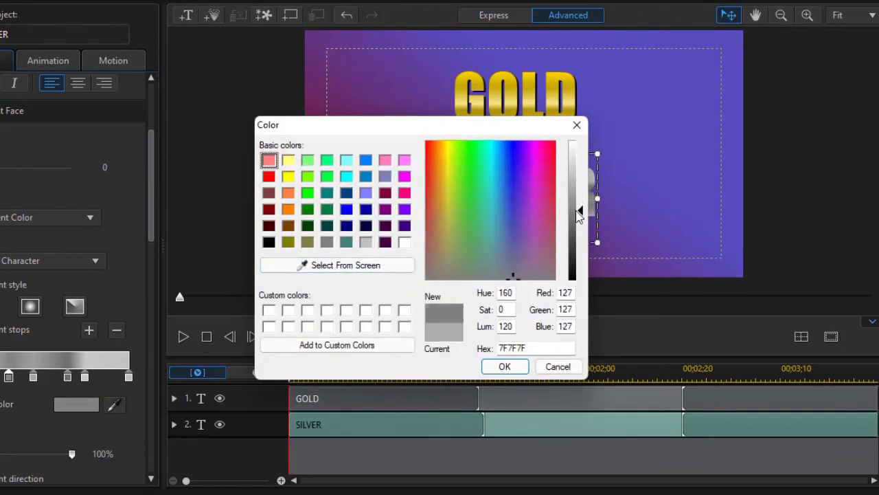
pyautogui.press('Return')
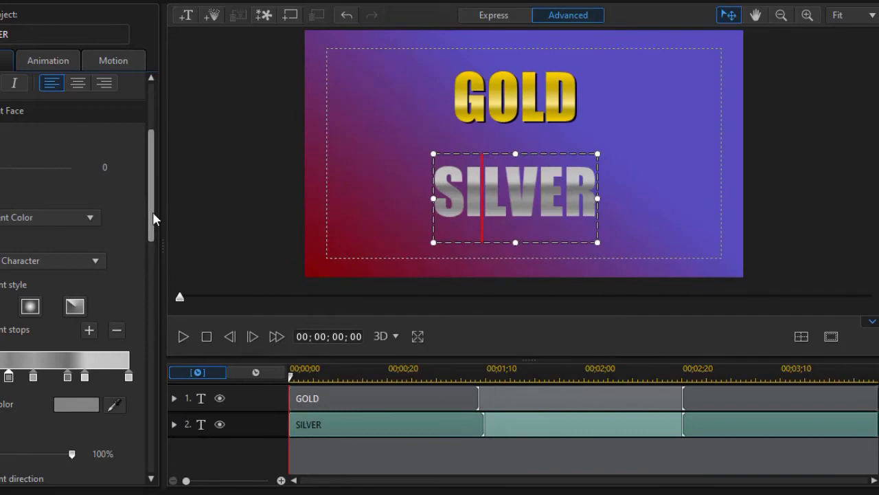
pyautogui.moveTo(84, 377); pyautogui.dragTo(122, 364)
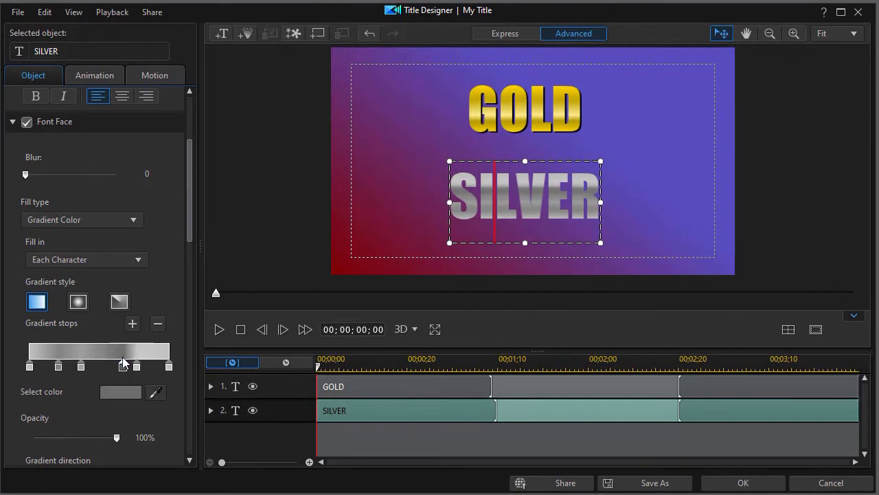
# Enable a shadow on the SILVER text with its direction set to about 132° and apply the title to the timeline.
pyautogui.moveTo(187, 212); pyautogui.dragTo(187, 379)
pyautogui.click(27, 240)
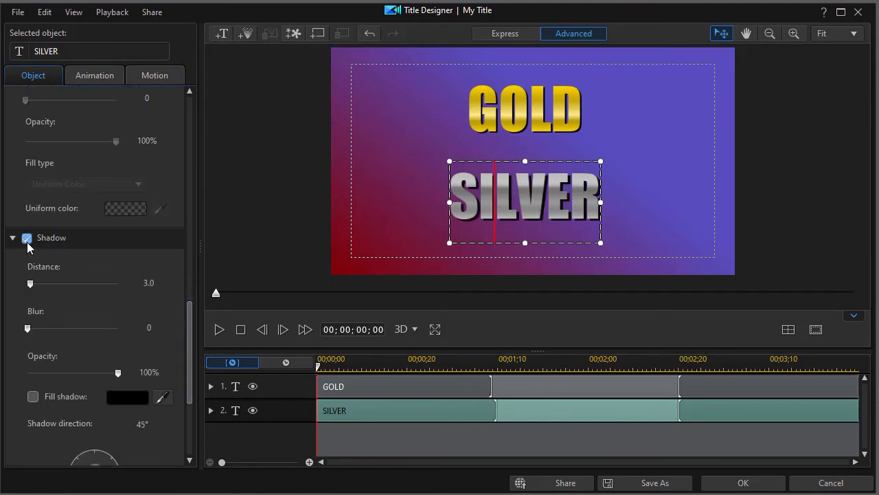
pyautogui.moveTo(188, 351); pyautogui.dragTo(178, 384)
pyautogui.moveTo(108, 354); pyautogui.dragTo(77, 356)
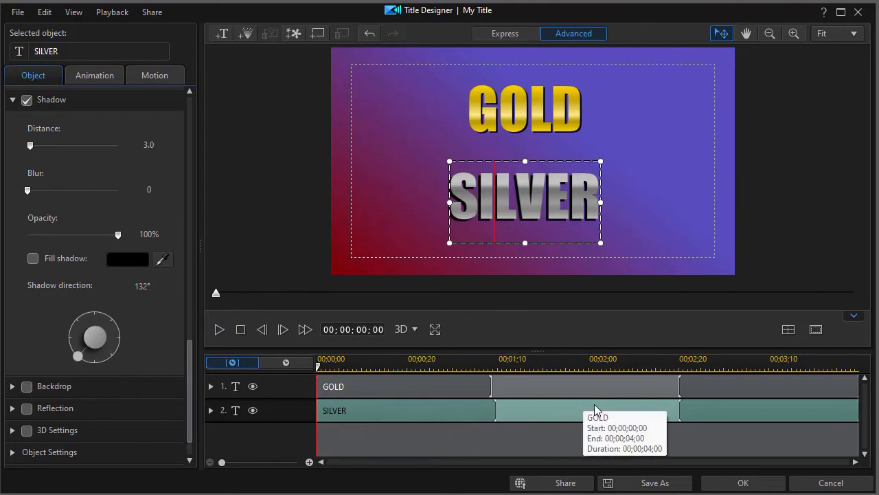
pyautogui.click(759, 483)
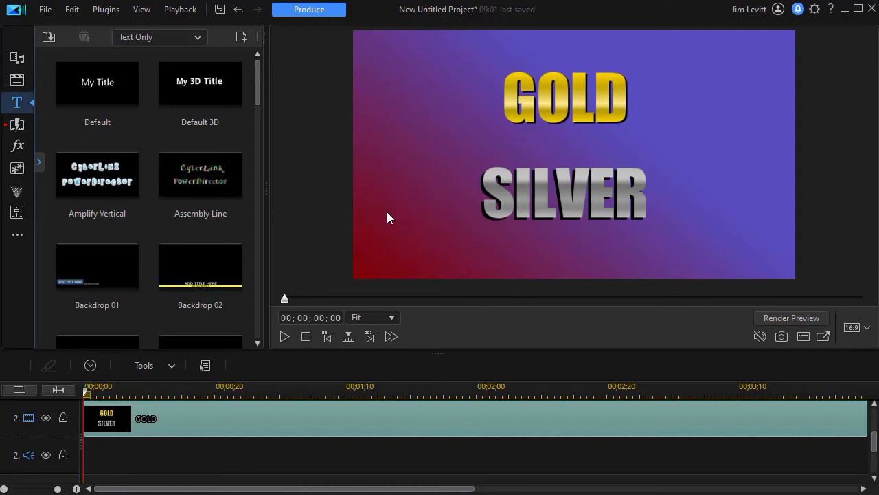
# Reopen the GOLD title clip in the Title Designer and save it as a custom template named SILVER AND GOLD TITLES.
pyautogui.doubleClick(352, 422)
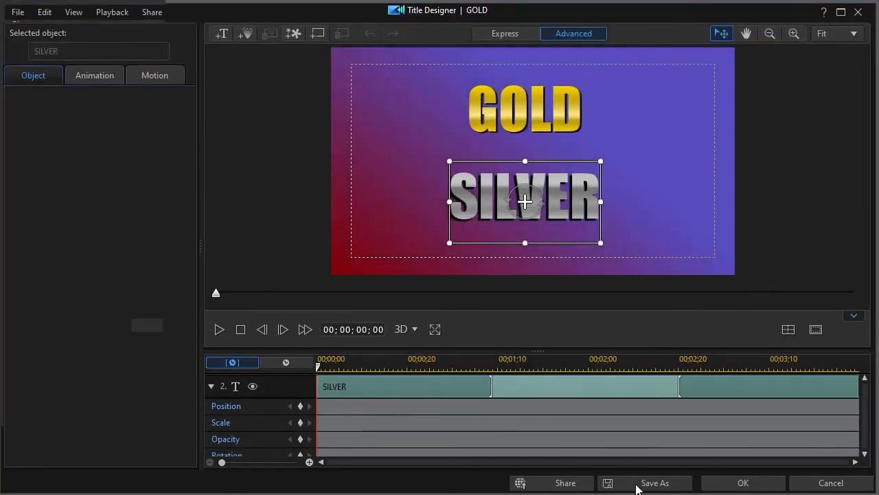
pyautogui.click(635, 483)
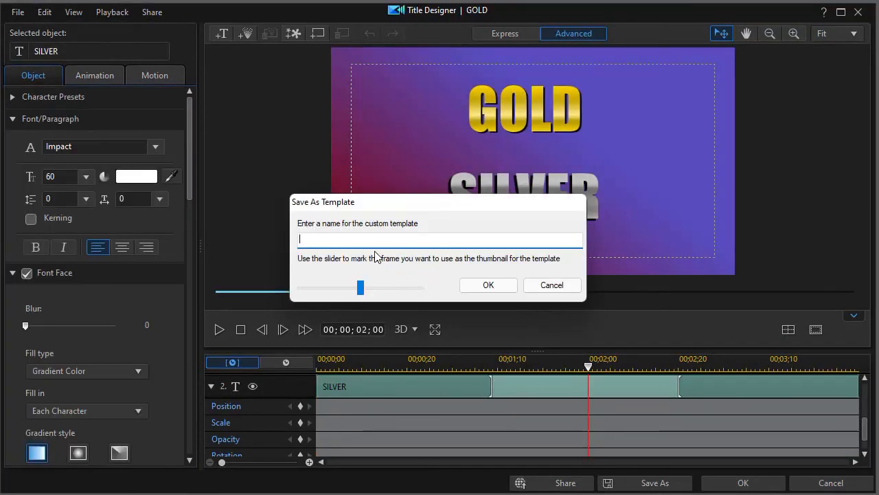
pyautogui.write('SILVER AND GOLD TITLES')
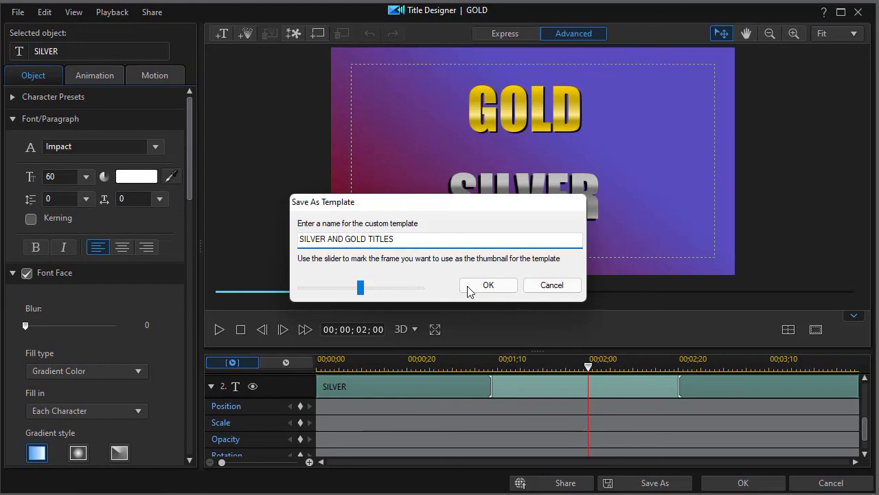
pyautogui.click(491, 286)
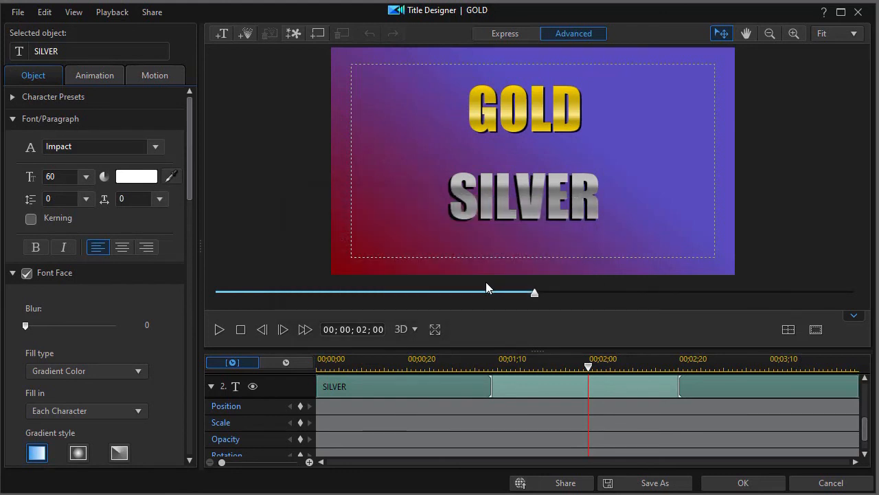